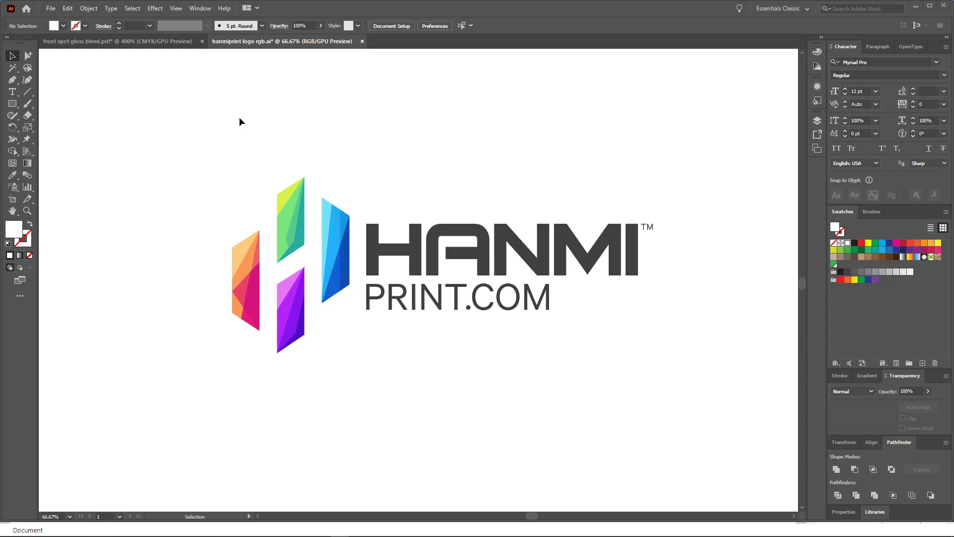
Switch to the front spot gloss bleed.pdf document, release the clipping mask on the business card artwork, and deselect everything
click(104, 42)
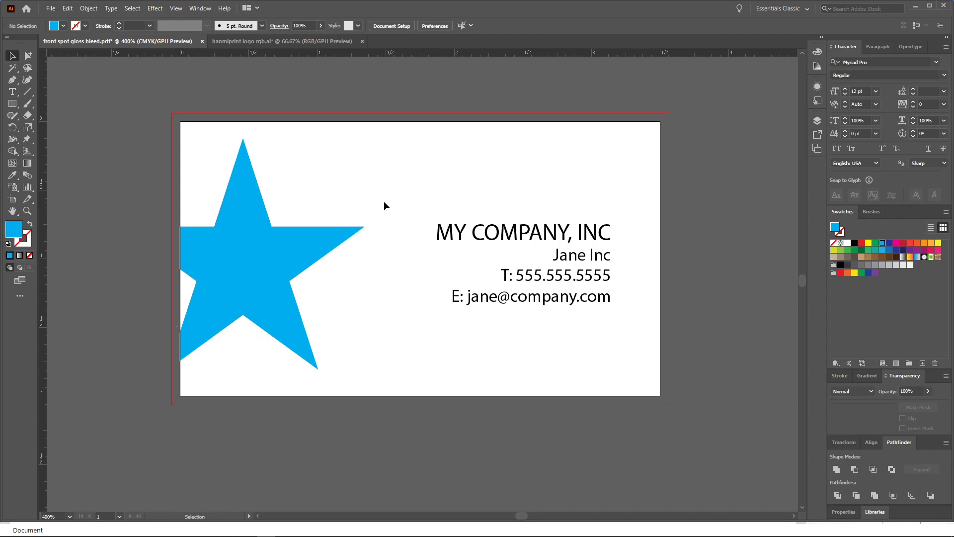
click(317, 235)
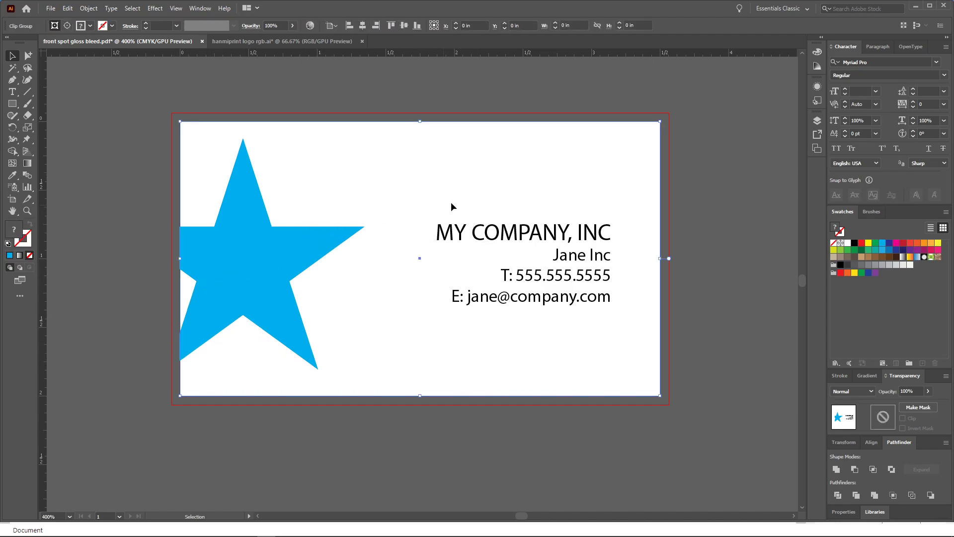
right_click(400, 202)
click(448, 287)
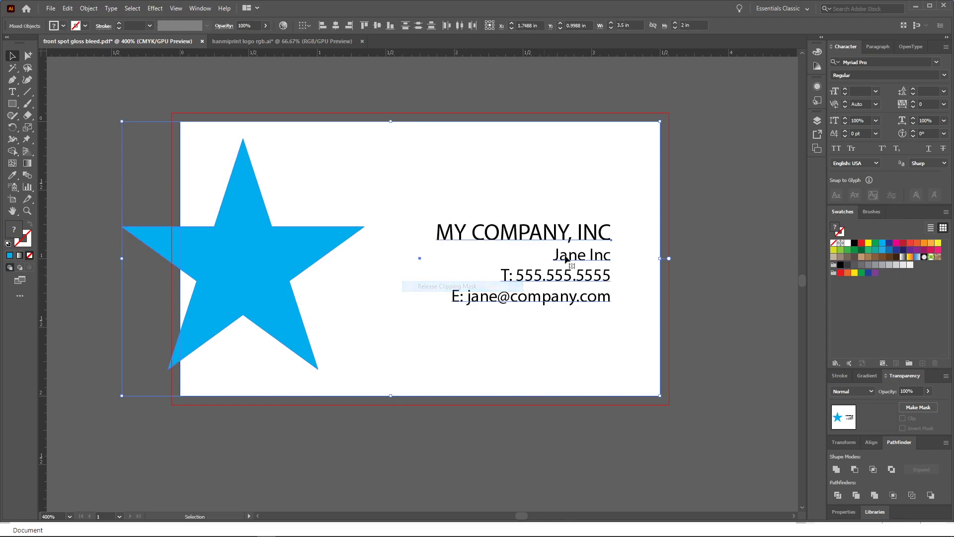
click(415, 69)
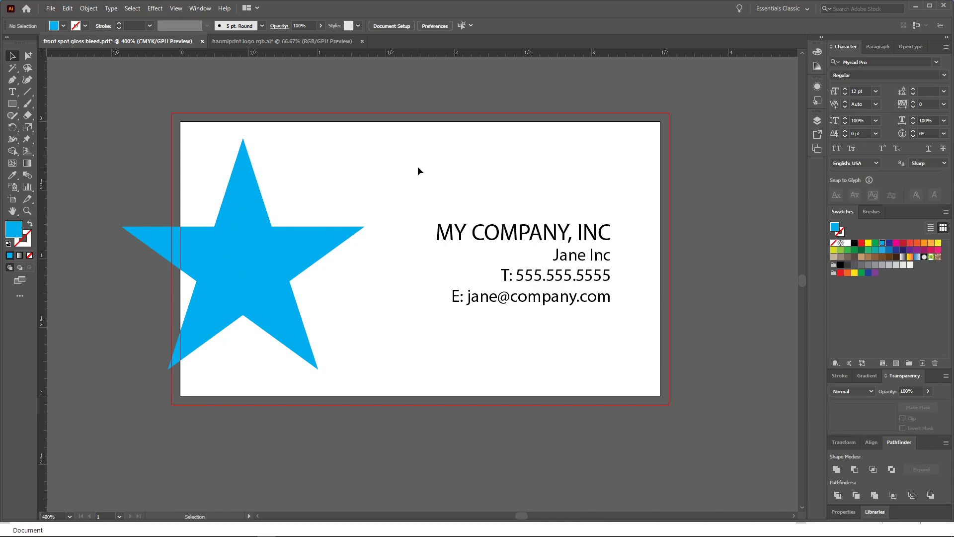
Select the blue star on the business card and copy it
click(290, 237)
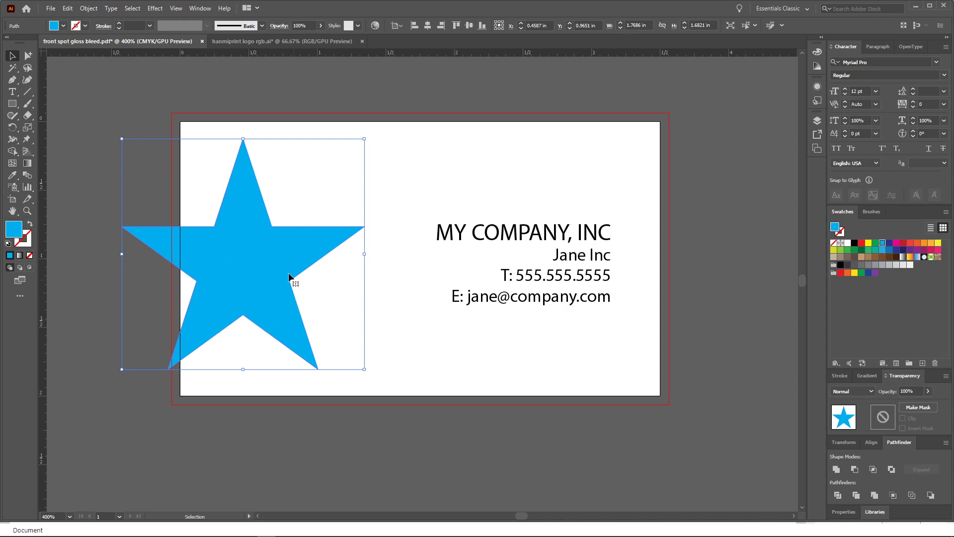
click(67, 8)
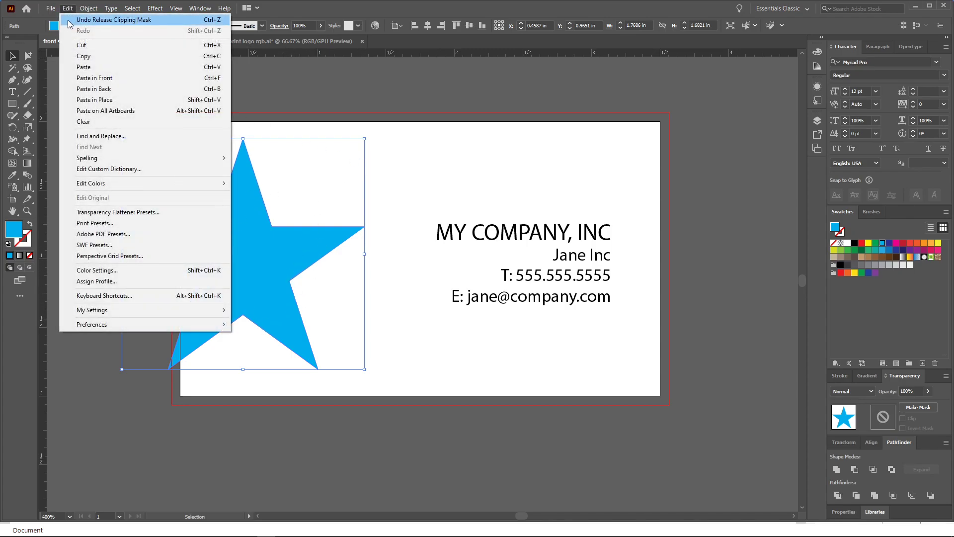
click(89, 57)
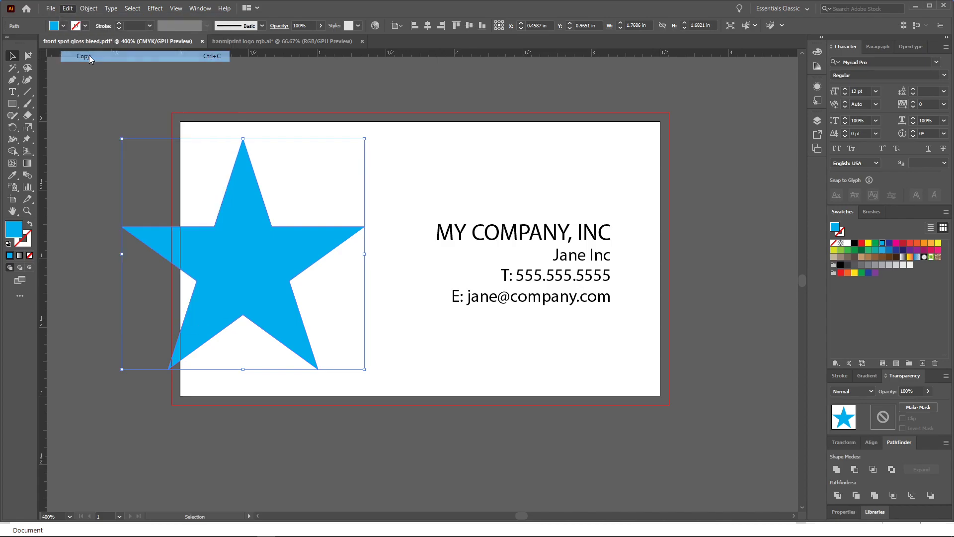
Show the document's layers and check which document color mode is active
click(817, 121)
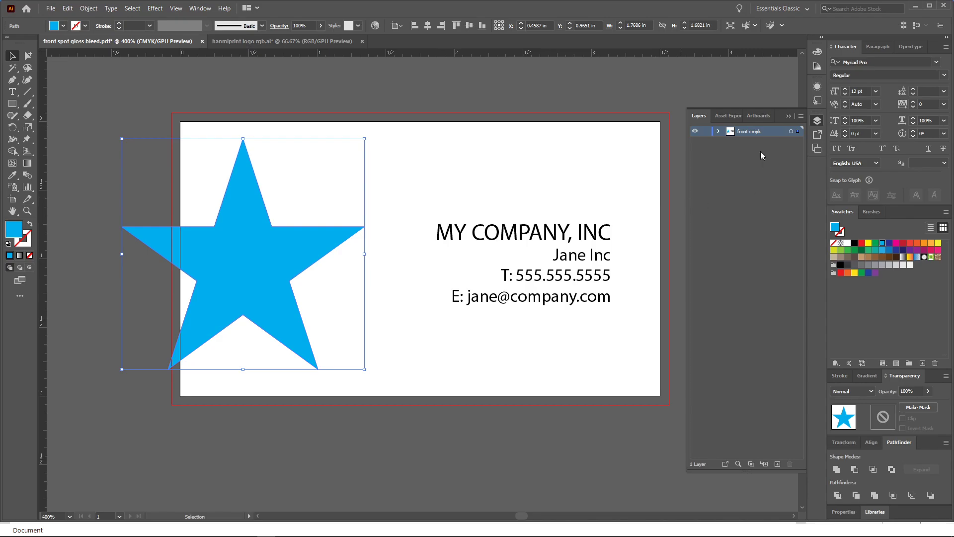
click(51, 9)
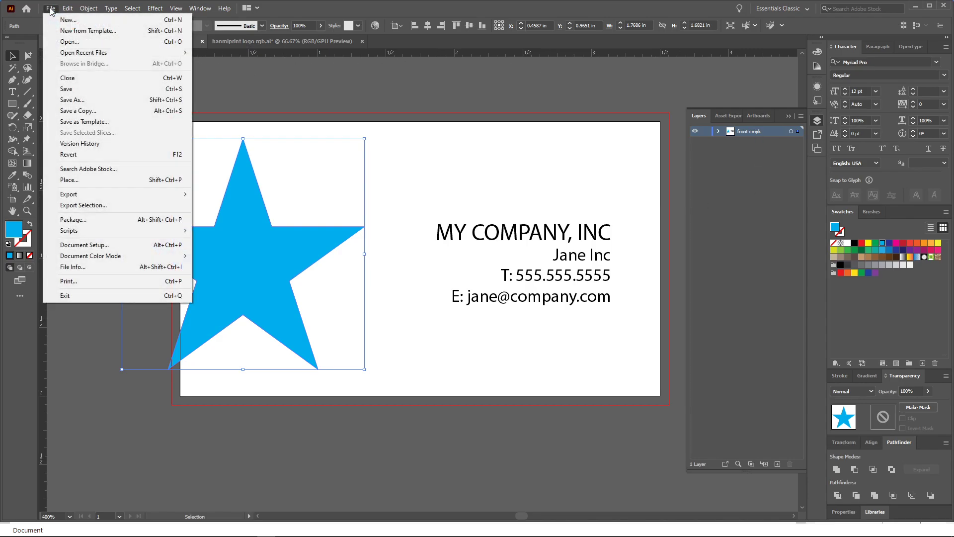
mouse_move(68, 259)
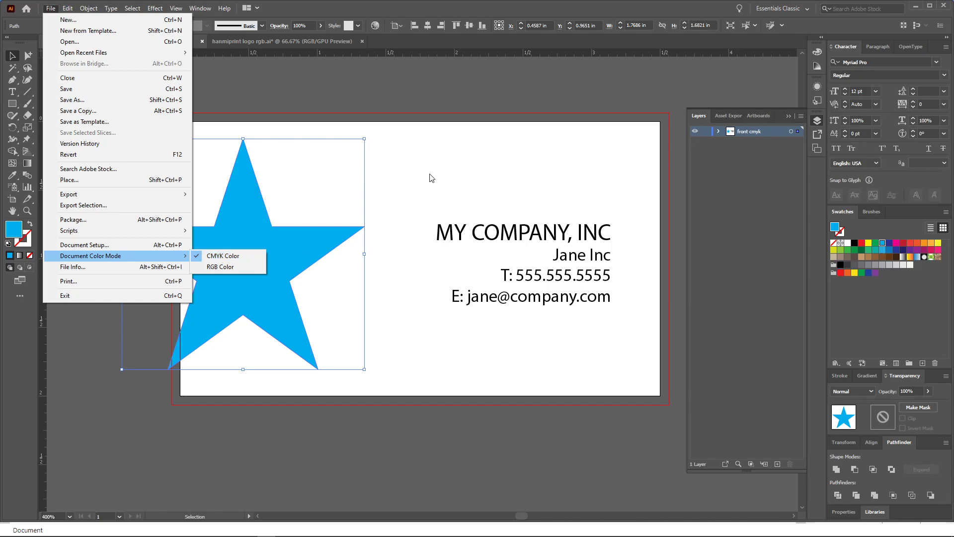
click(249, 188)
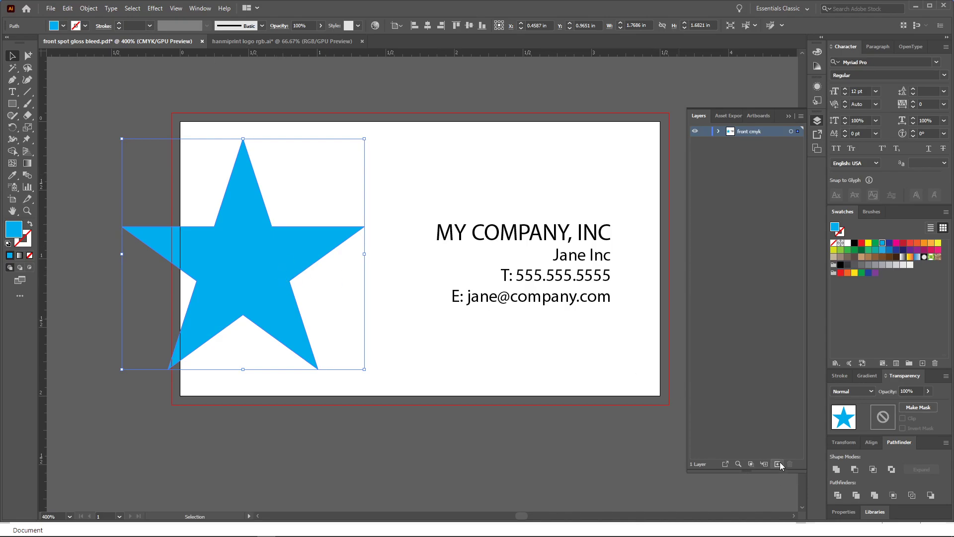
Copy the selected blue star again and add a new layer named "front mask" above the front cmyk layer
click(67, 8)
click(78, 56)
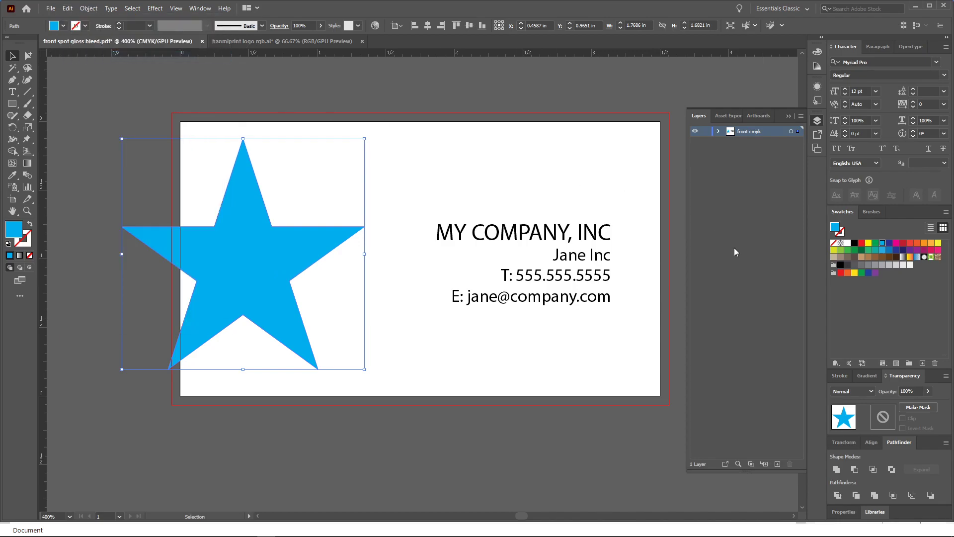
click(778, 464)
double_click(744, 132)
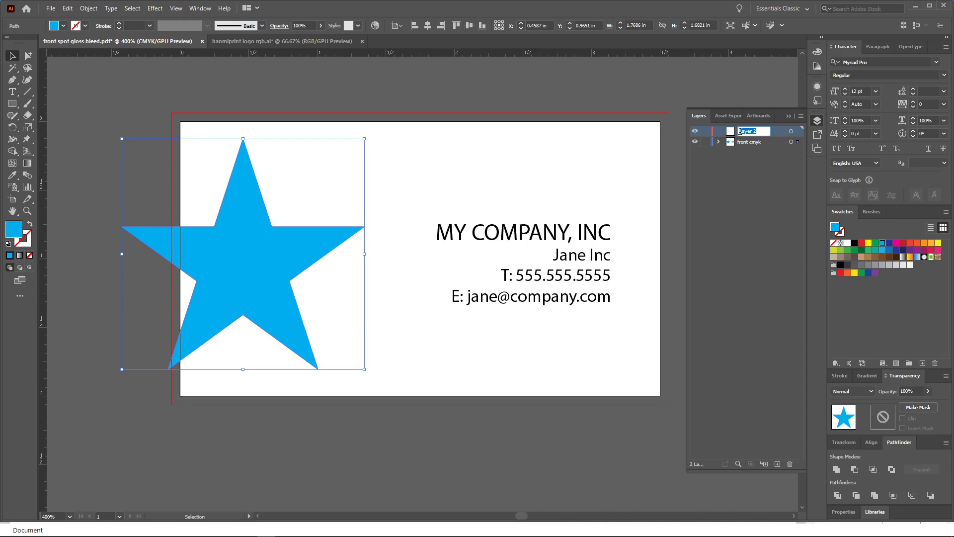
text(f)
text(spot uv)
key(BackSpace)
key(BackSpace)
text(gloss)
key(BackSpace)
key(BackSpace)
key(BackSpace)
key(BackSpace)
key(BackSpace)
key(BackSpace)
key(BackSpace)
key(BackSpace)
key(BackSpace)
text(mask)
key(Return)
Hide the front cmyk layer so that only the front mask layer is displayed
click(695, 143)
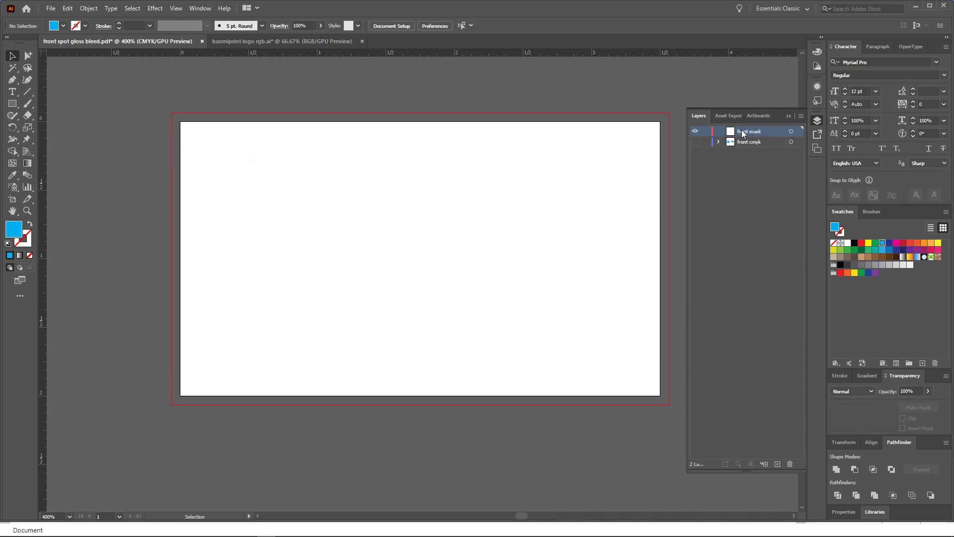
click(695, 142)
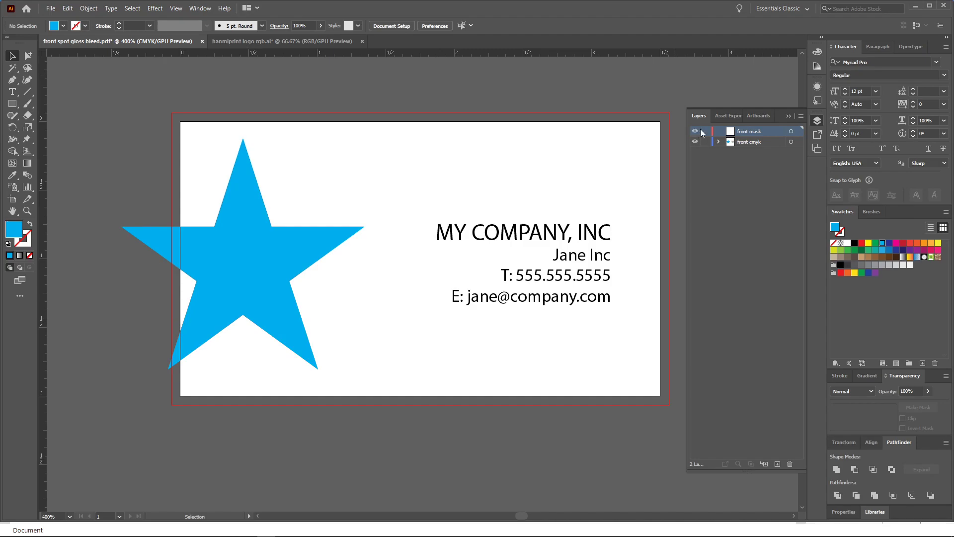
click(695, 142)
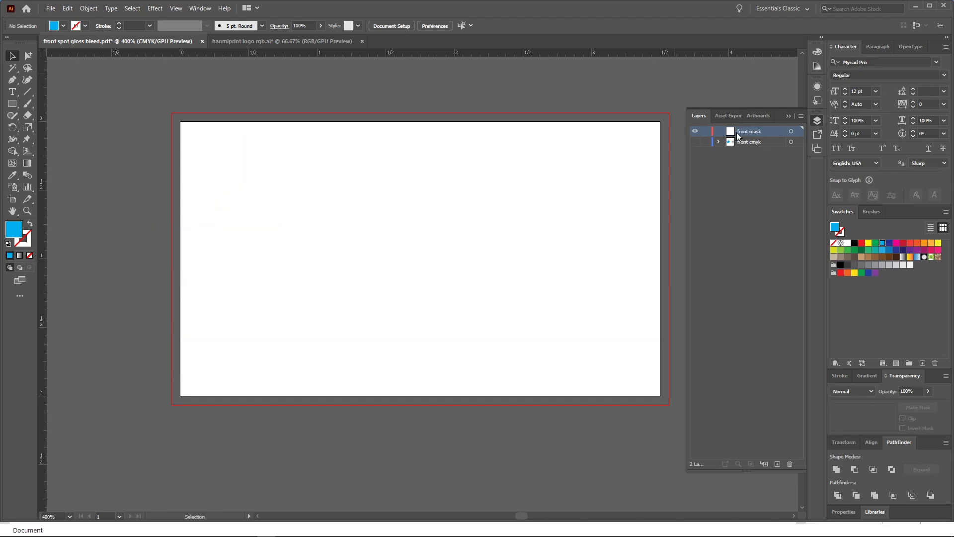
Try Paste in Front for the copied star on the front mask layer, and undo the paste
click(67, 9)
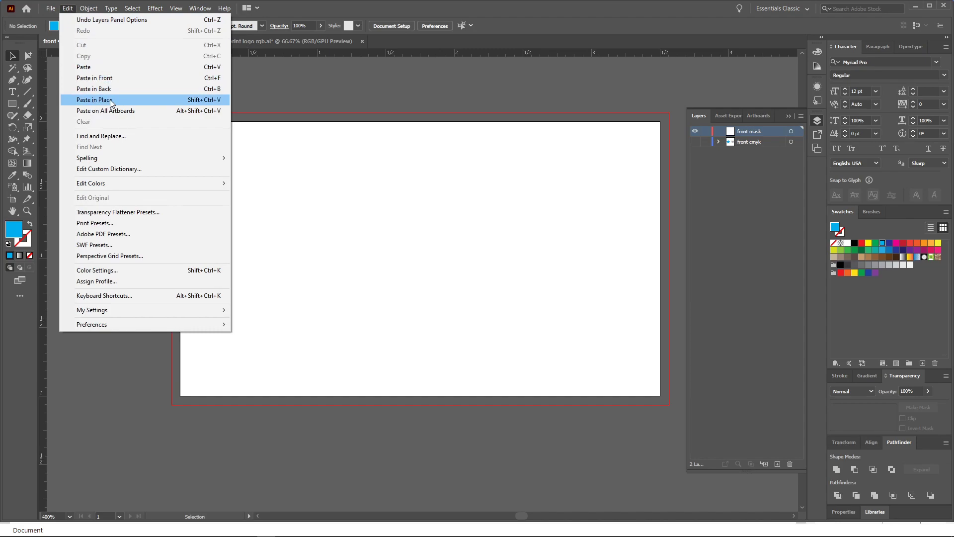
click(103, 78)
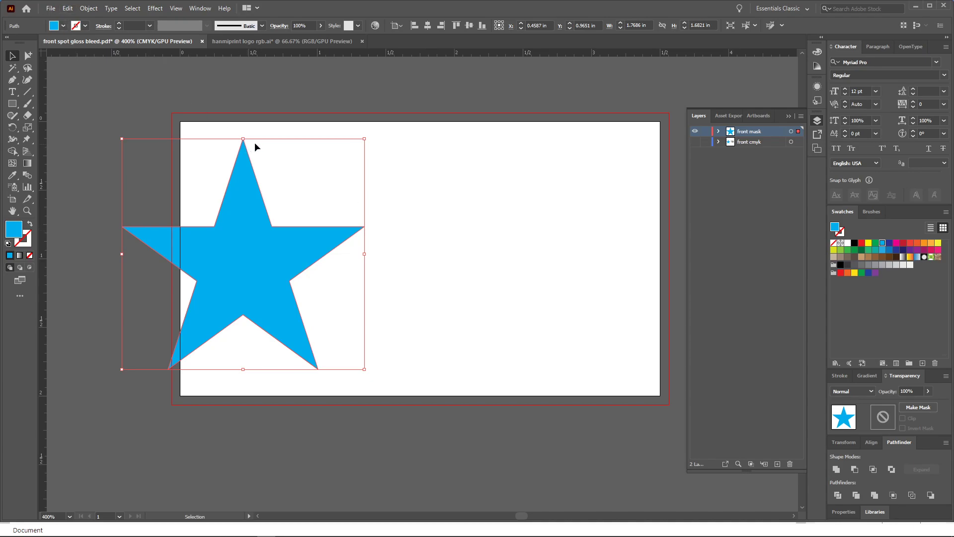
key(Delete)
Try a regular paste of the star, move it toward the right side of the card, and delete it
click(67, 9)
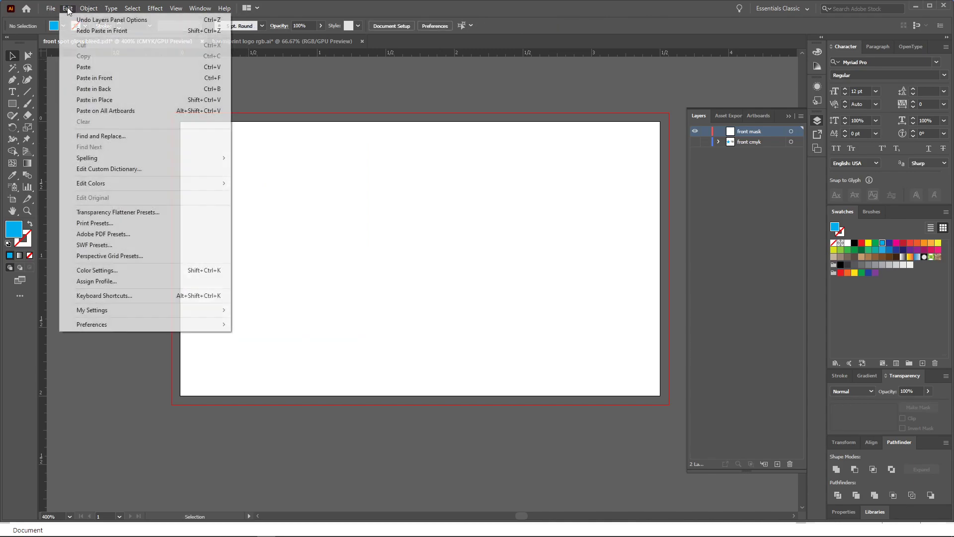
click(83, 67)
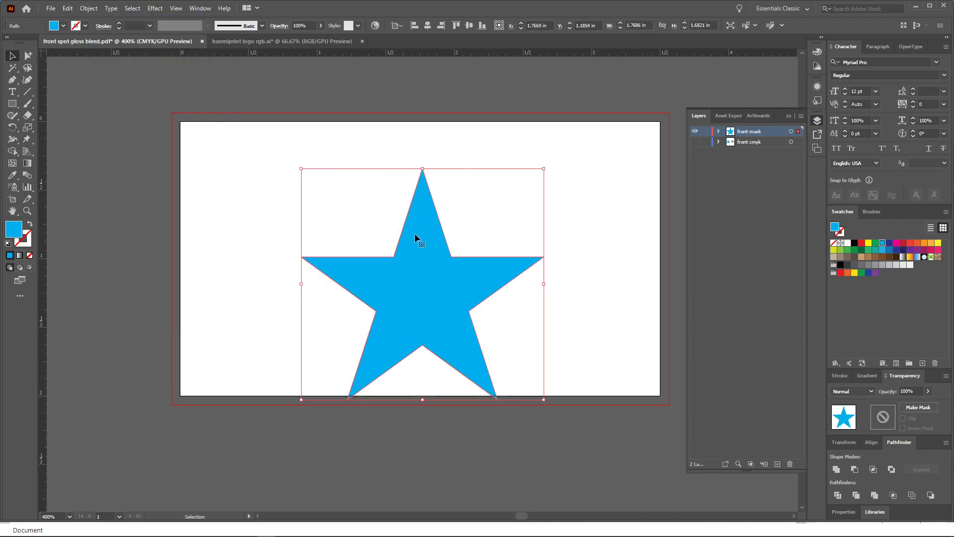
drag(425, 229, 529, 199)
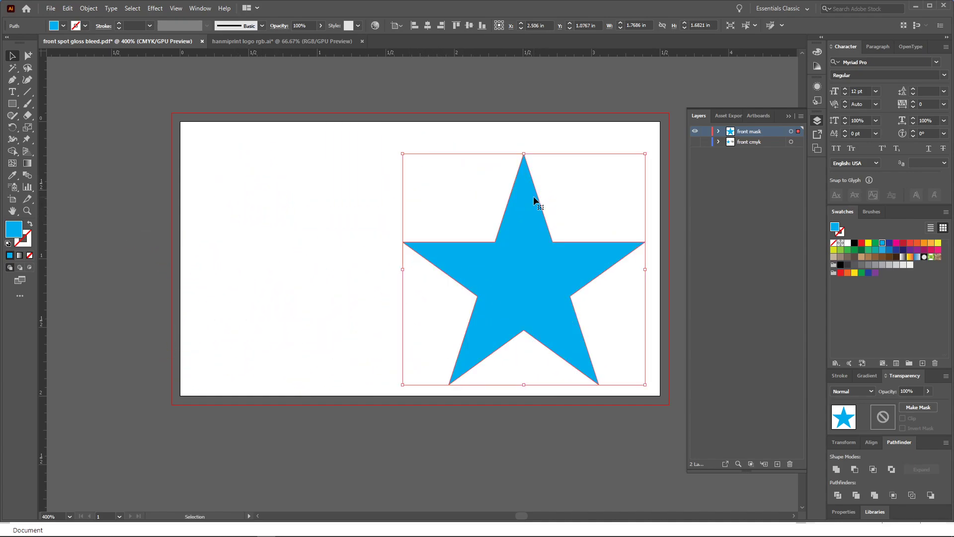
key(Delete)
Paste the star in place on the front mask layer, check its alignment against the front cmyk artwork, and hide front cmyk again
click(68, 8)
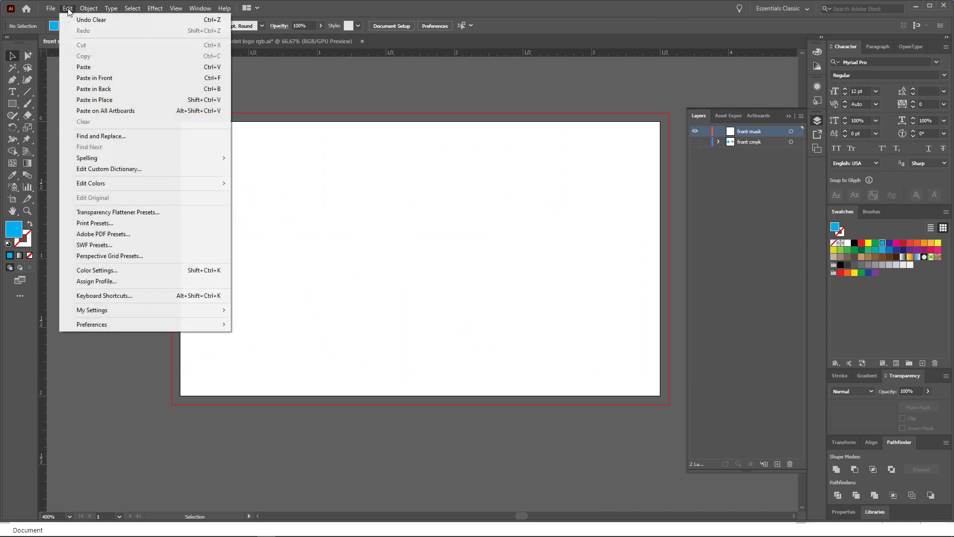
click(94, 100)
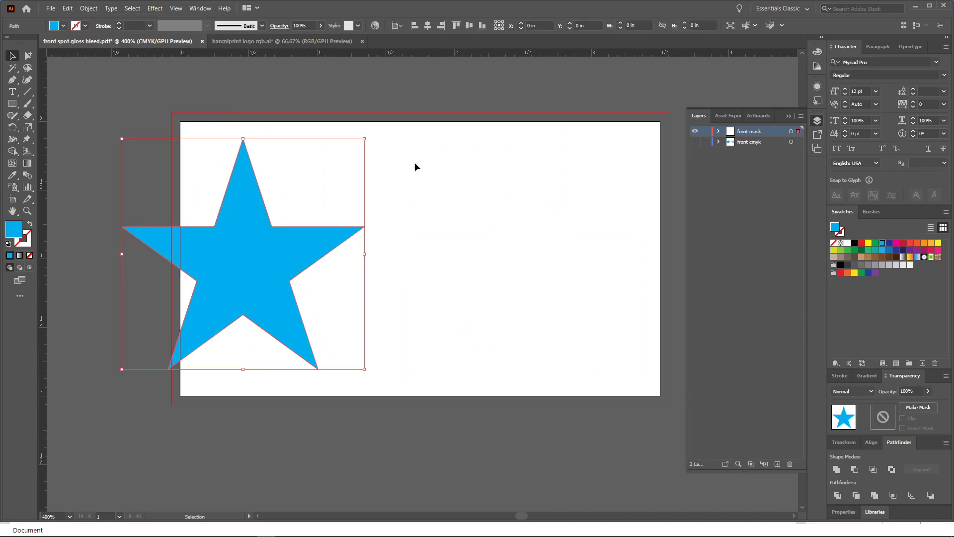
click(695, 142)
key(ctrl+shift+a)
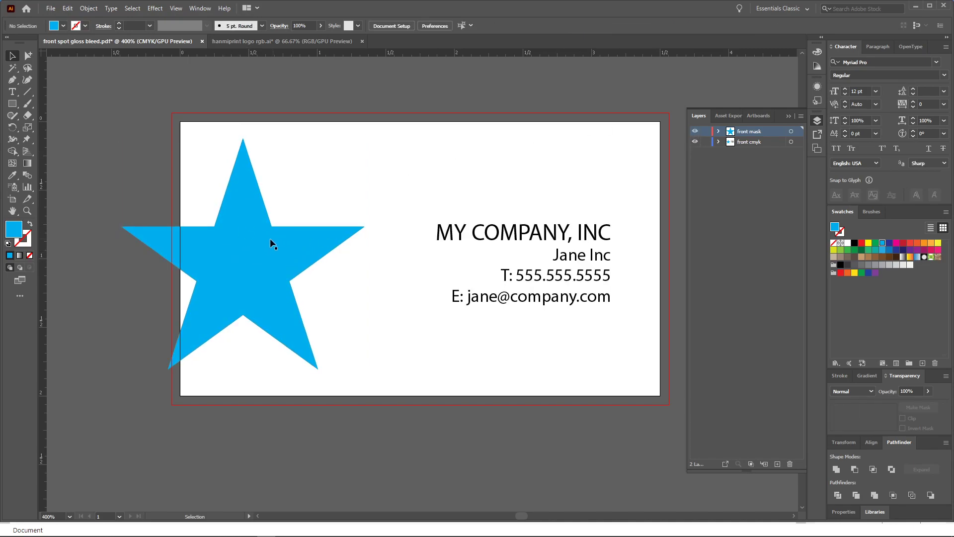
click(695, 142)
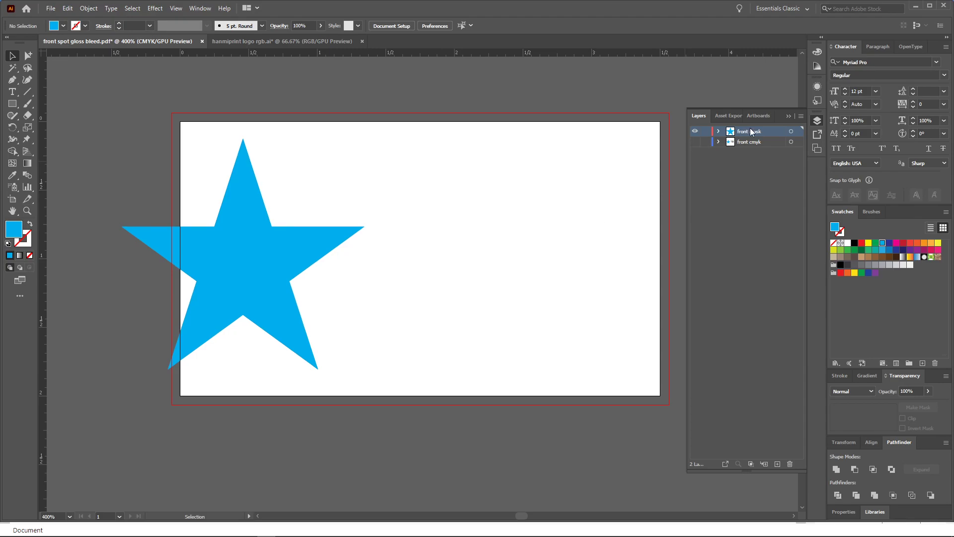
Fill the star on the front mask layer with pure black: C 0, M 0, Y 0, K 100
click(282, 238)
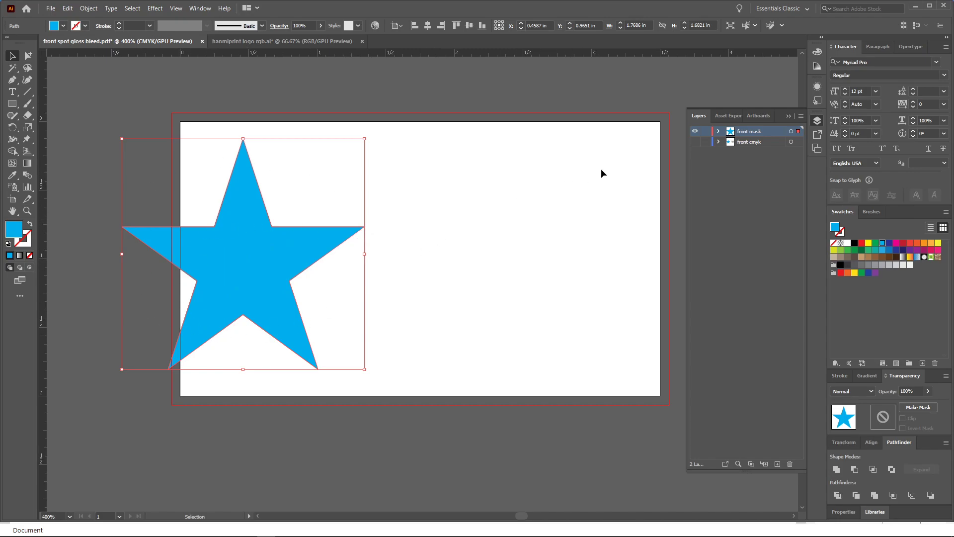
click(820, 52)
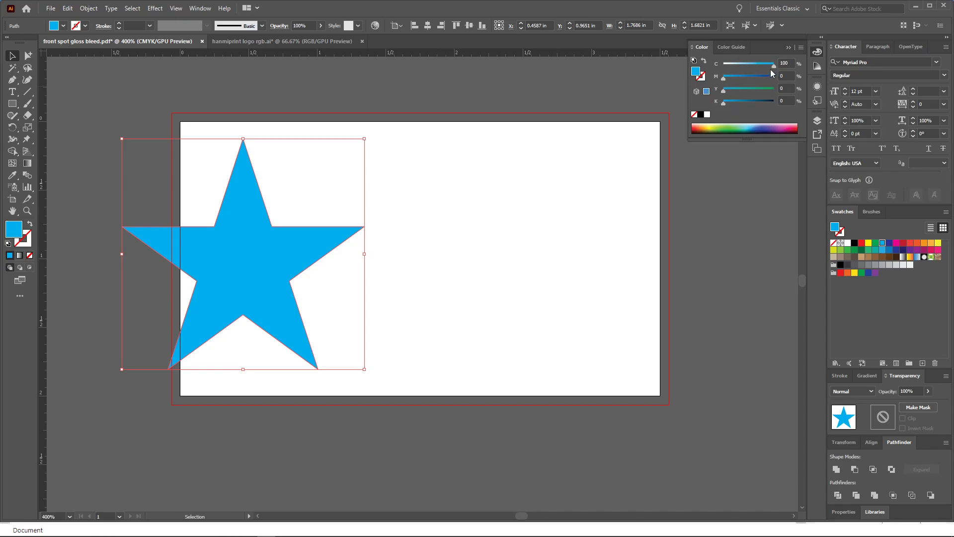
drag(773, 65, 710, 67)
drag(724, 103, 778, 108)
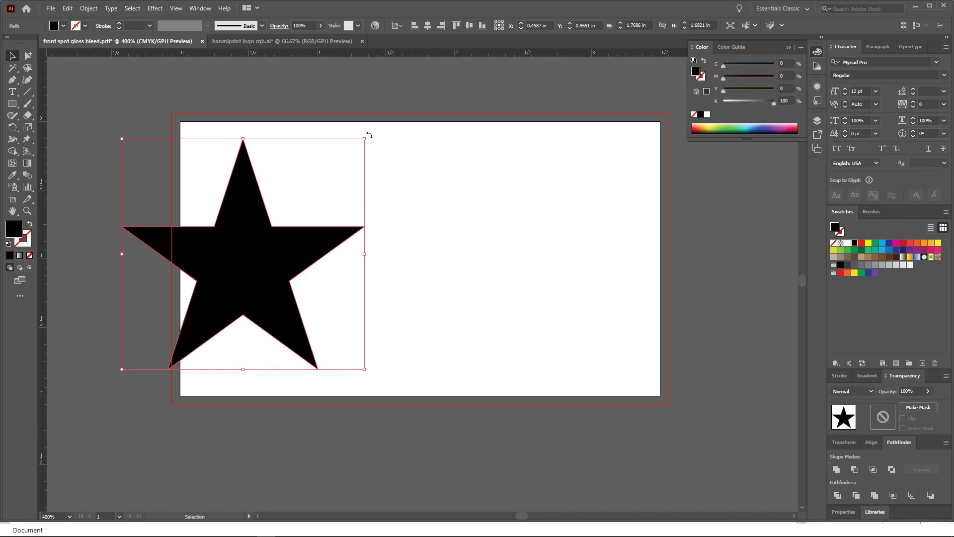
click(450, 83)
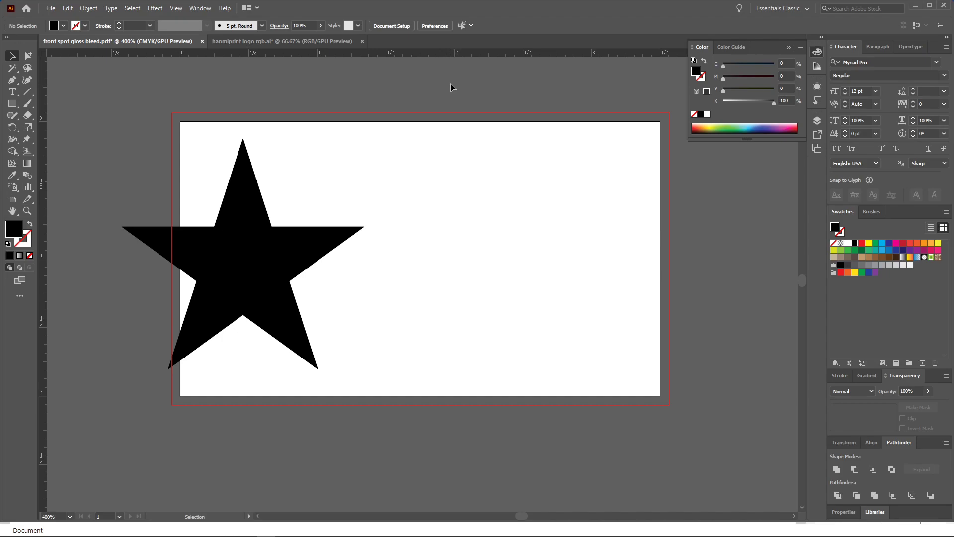
click(789, 47)
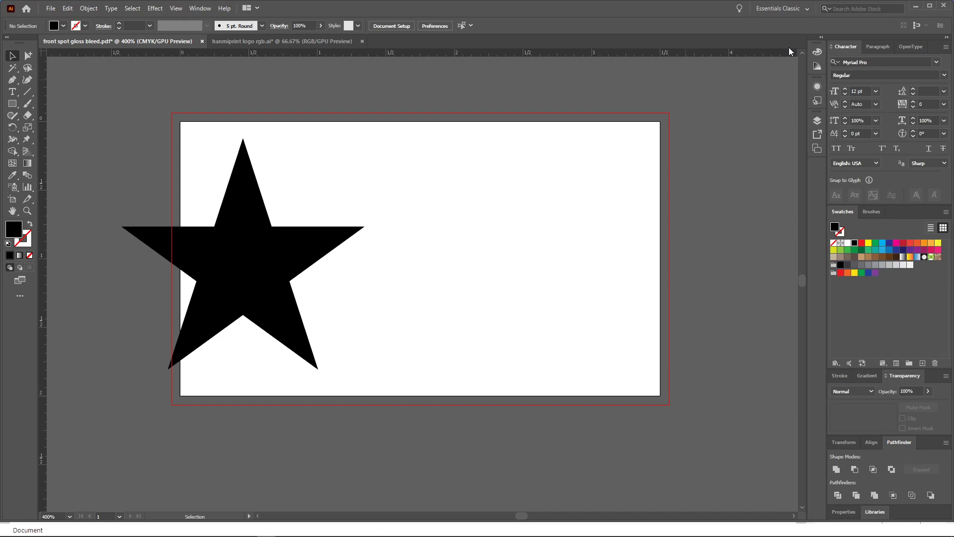
Show the front cmyk layer, compare it with the mask, hide the front mask layer, and make front cmyk the active layer
click(817, 121)
click(696, 142)
click(695, 131)
click(694, 131)
click(694, 132)
click(695, 132)
click(695, 131)
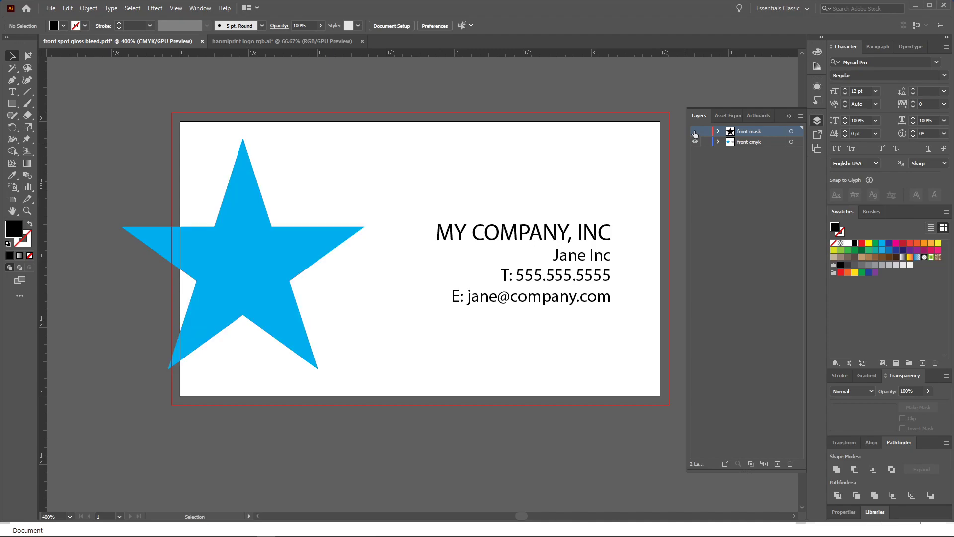
click(694, 131)
click(695, 132)
click(747, 142)
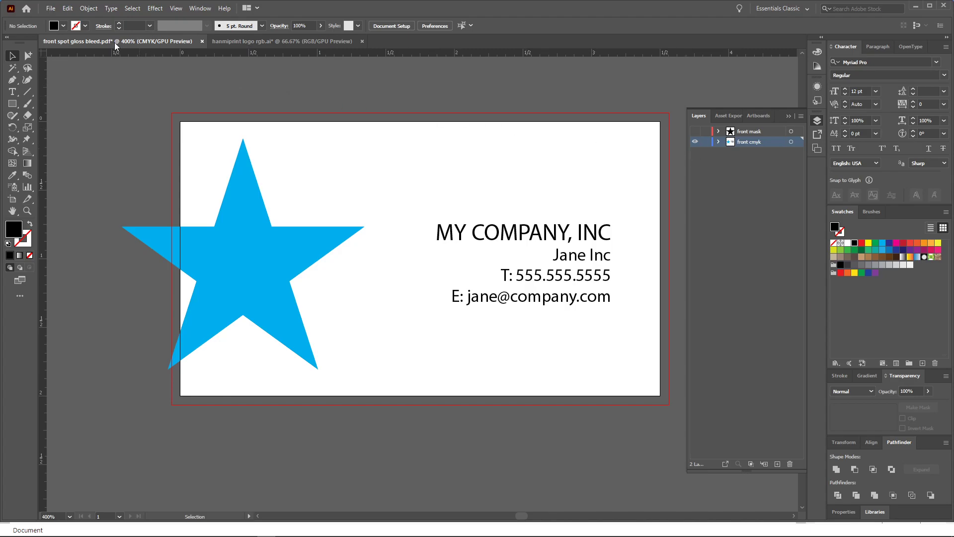
Start saving a copy of the document and delete the four old front PDFs from the Video Tutorial folder
click(50, 9)
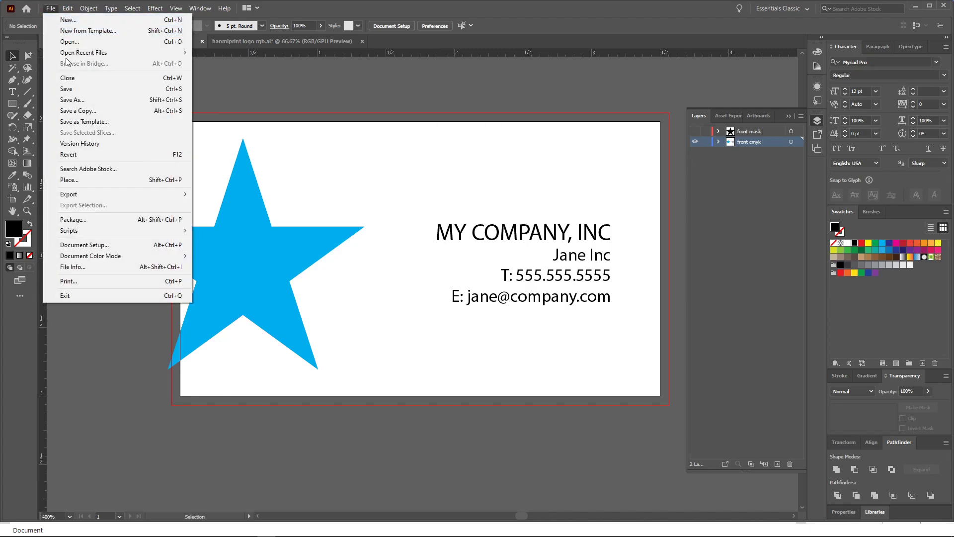
click(72, 102)
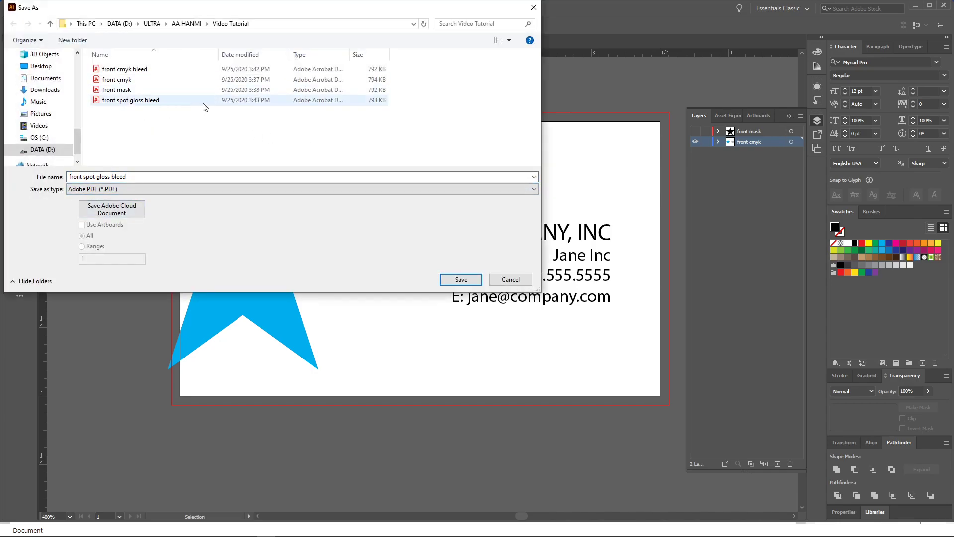
click(113, 71)
key(Delete)
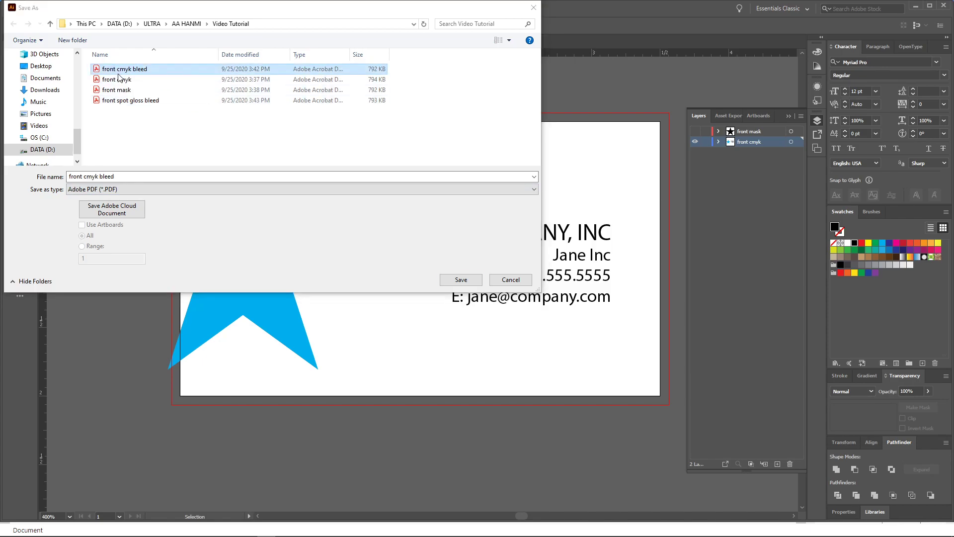
click(120, 73)
key(Delete)
click(126, 80)
key(Delete)
click(125, 70)
key(Delete)
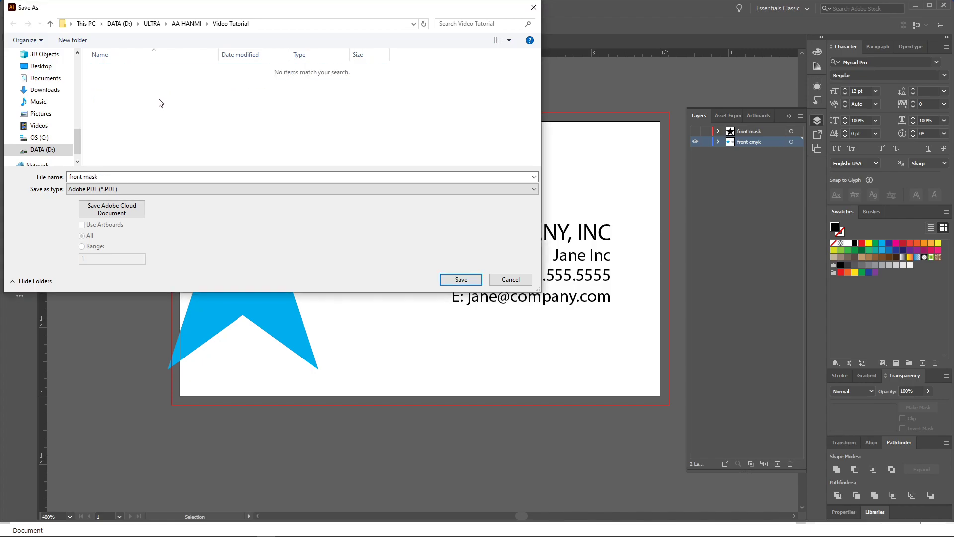
Name the new Adobe PDF file front cmyk and save it in the Video Tutorial folder
click(109, 177)
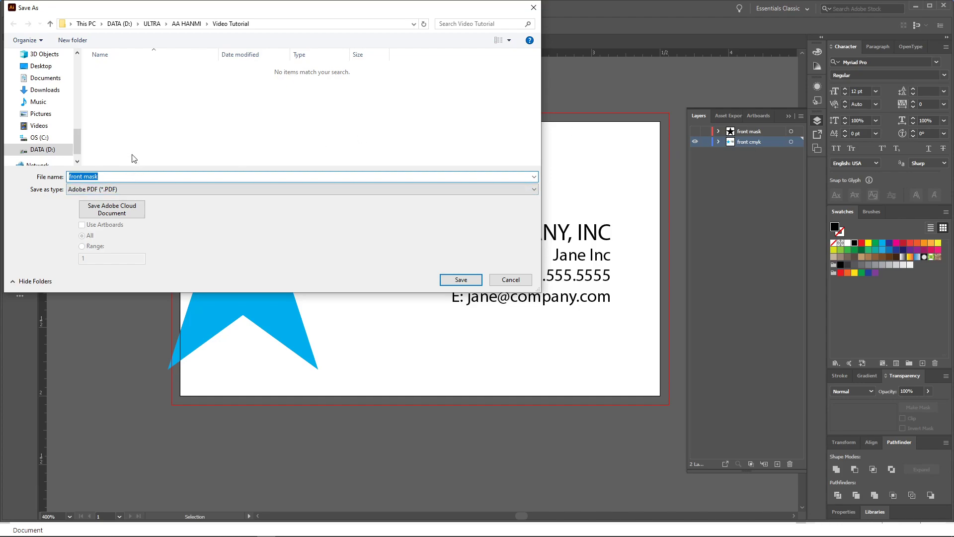
text(front cmyk)
click(462, 280)
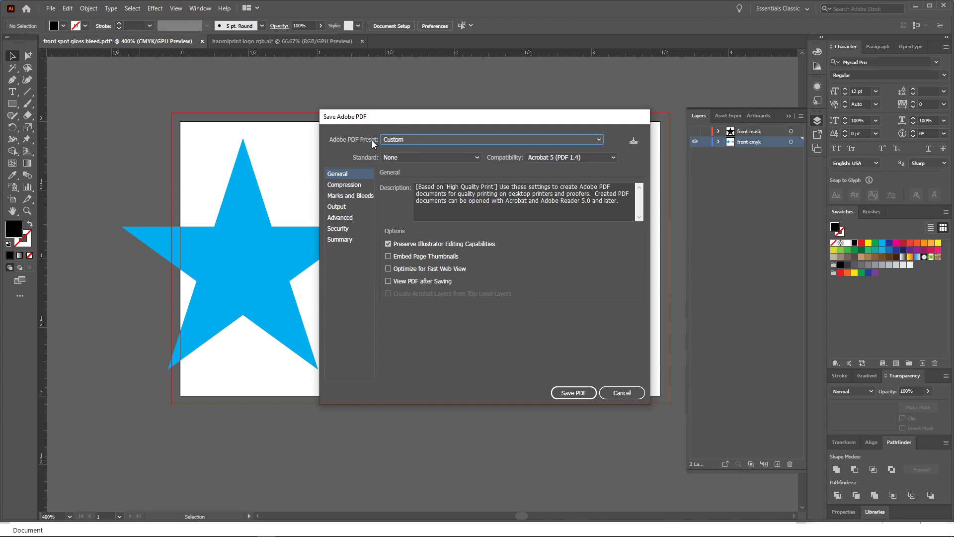
Choose the High Quality Print preset for the PDF and turn off Optimize for Fast Web View
click(413, 138)
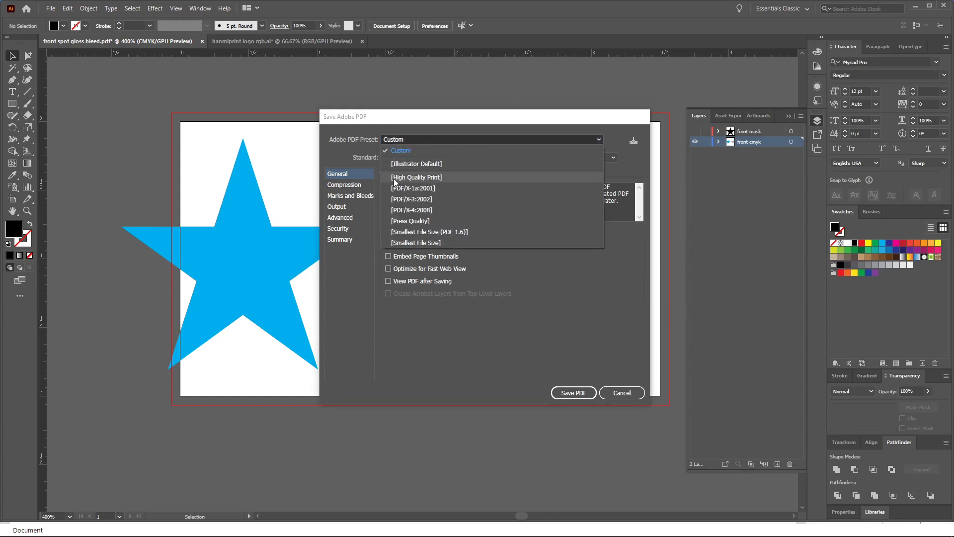
click(417, 177)
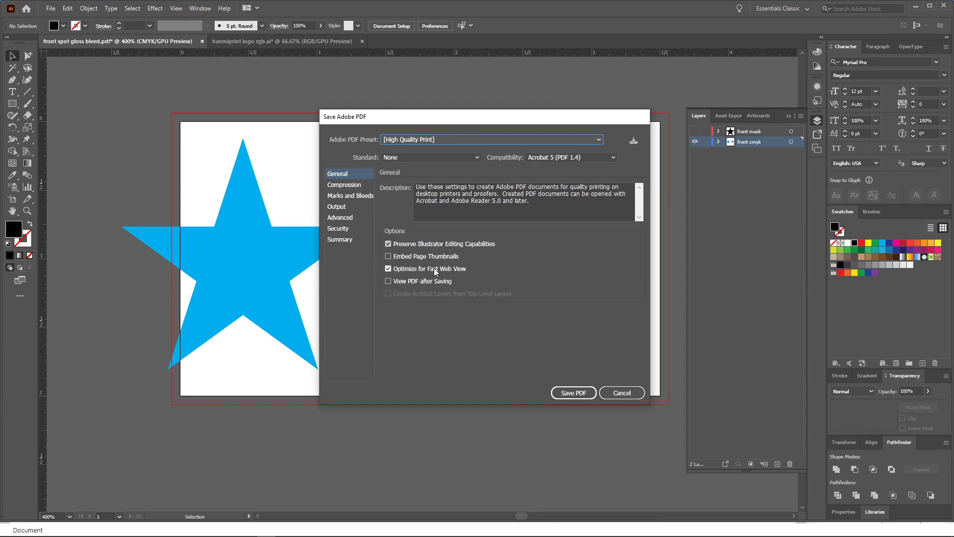
click(389, 269)
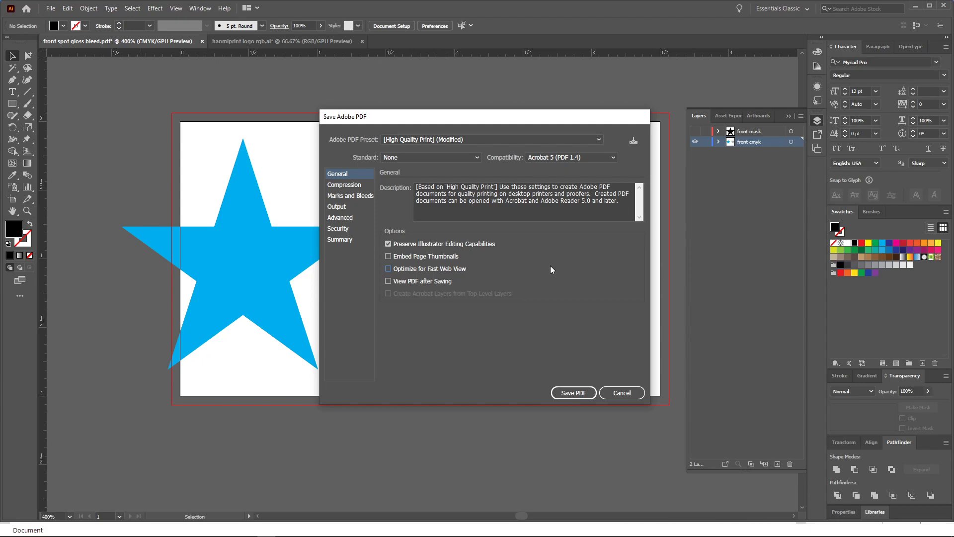
Enable Use Document Bleed Settings without any printer's marks and save the front cmyk PDF
click(349, 196)
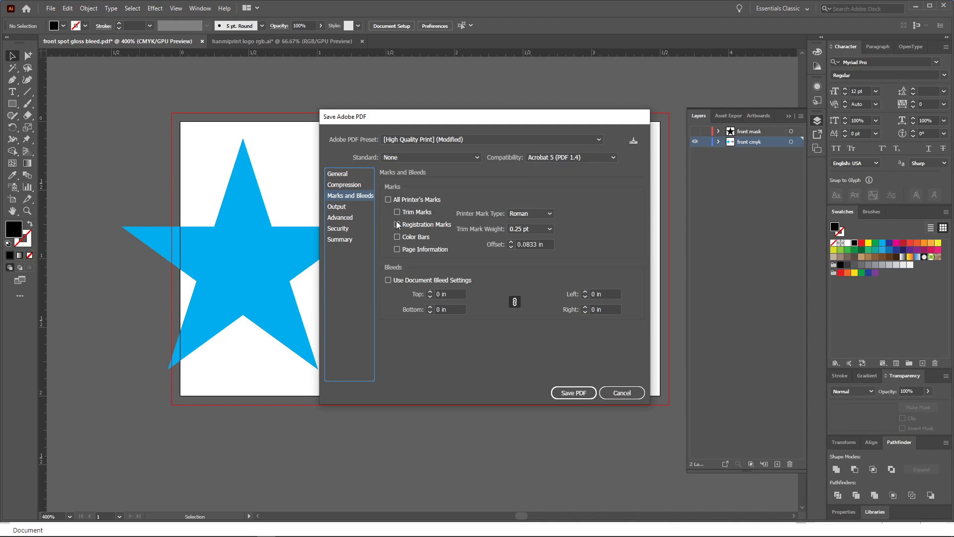
click(389, 281)
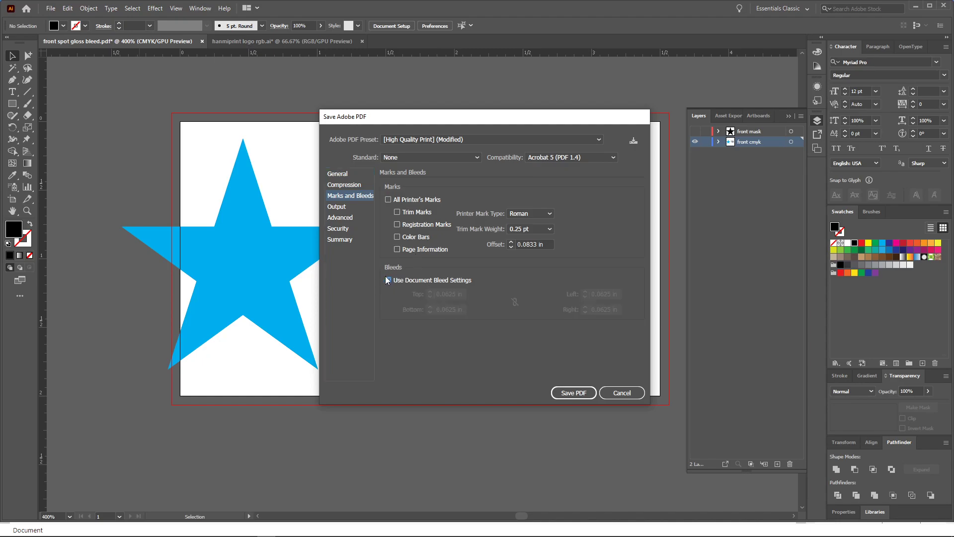
click(388, 281)
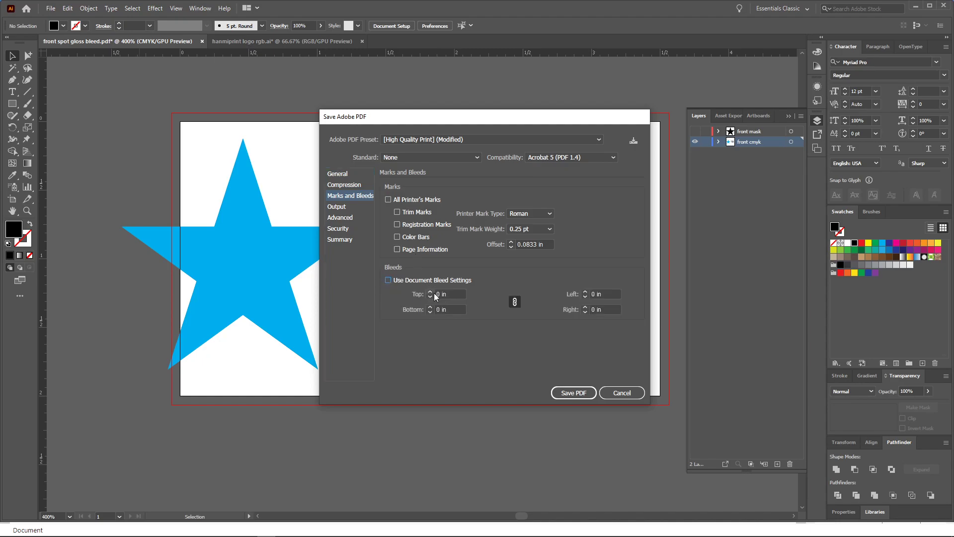
click(389, 281)
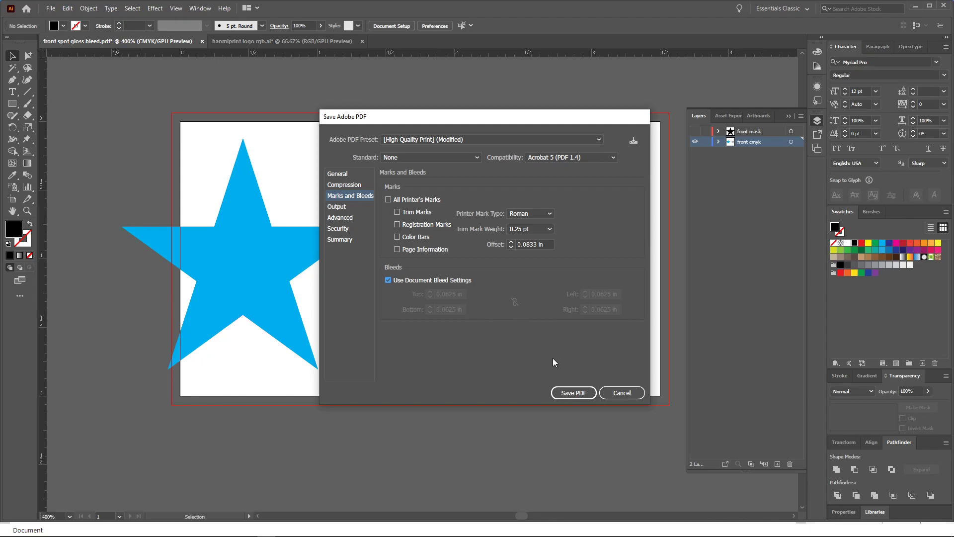
click(572, 394)
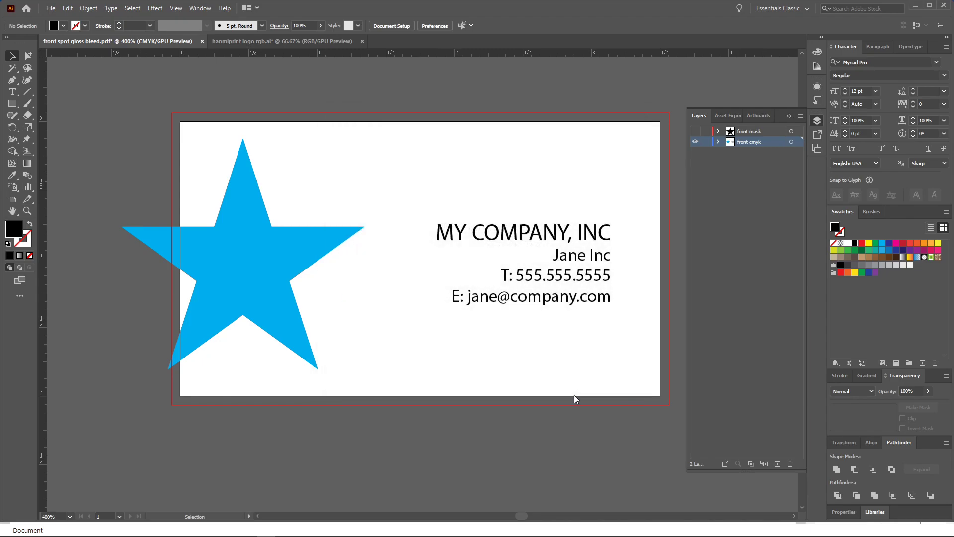
Show the front mask layer, hide front cmyk, and make front mask the active layer
click(696, 131)
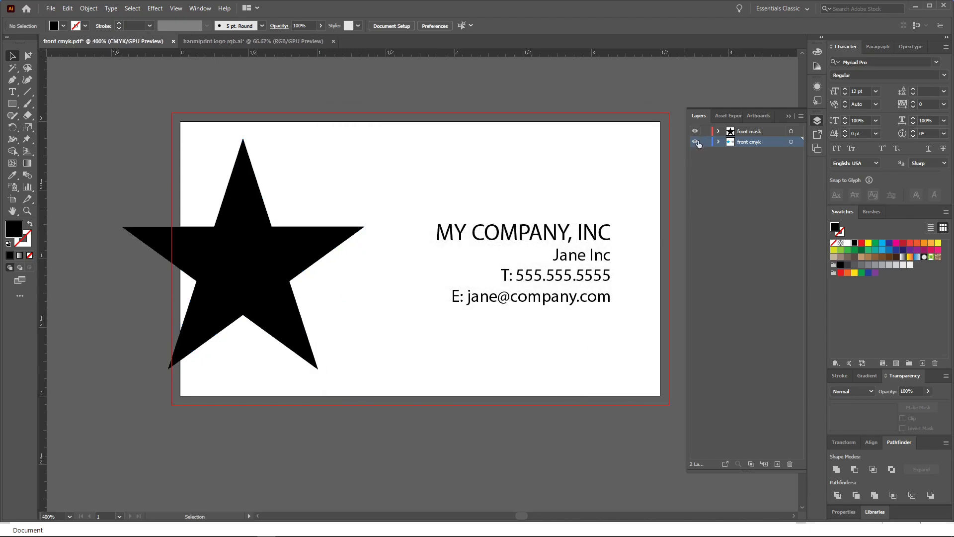
click(695, 141)
click(750, 131)
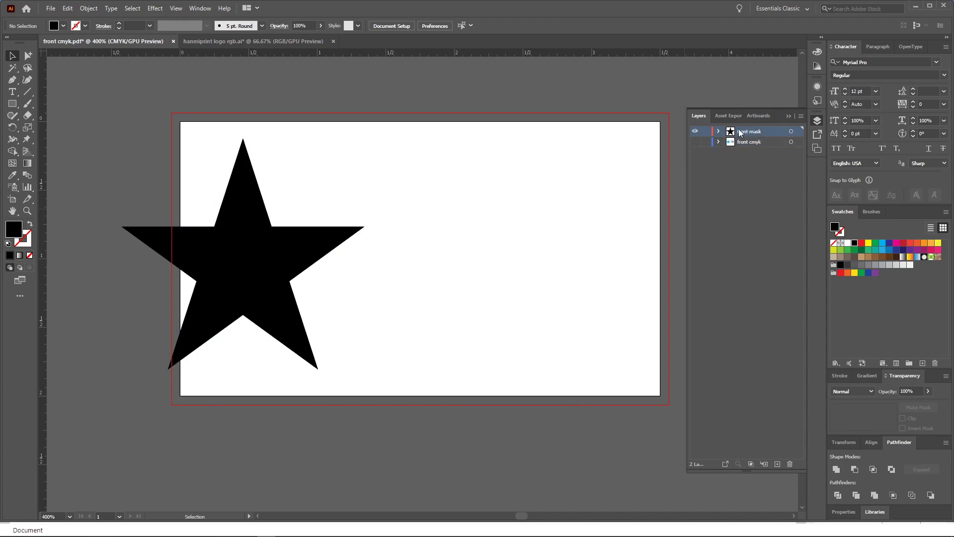
Save the mask artwork as a new Adobe PDF file named front mask in the Video Tutorial folder
click(52, 8)
click(70, 100)
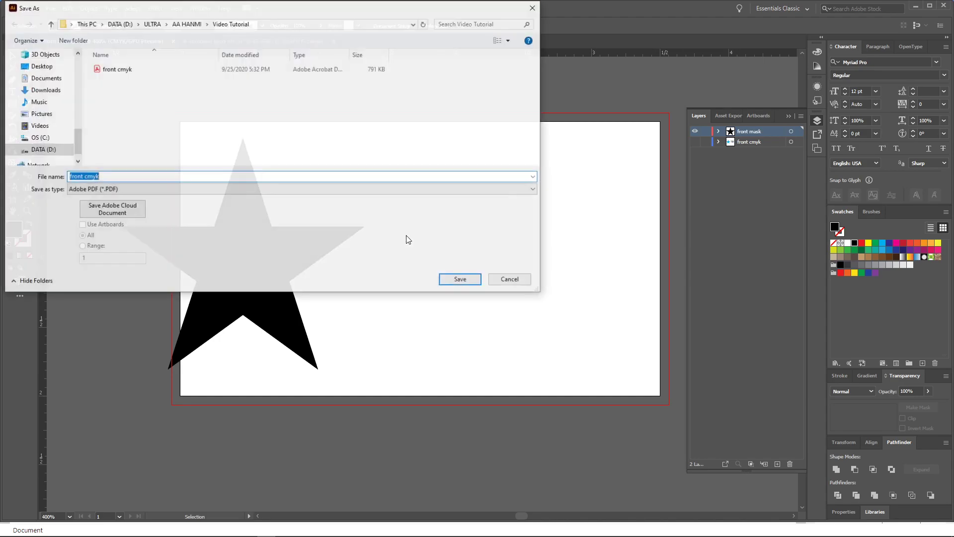
drag(238, 12, 281, 61)
click(153, 225)
drag(142, 225, 128, 225)
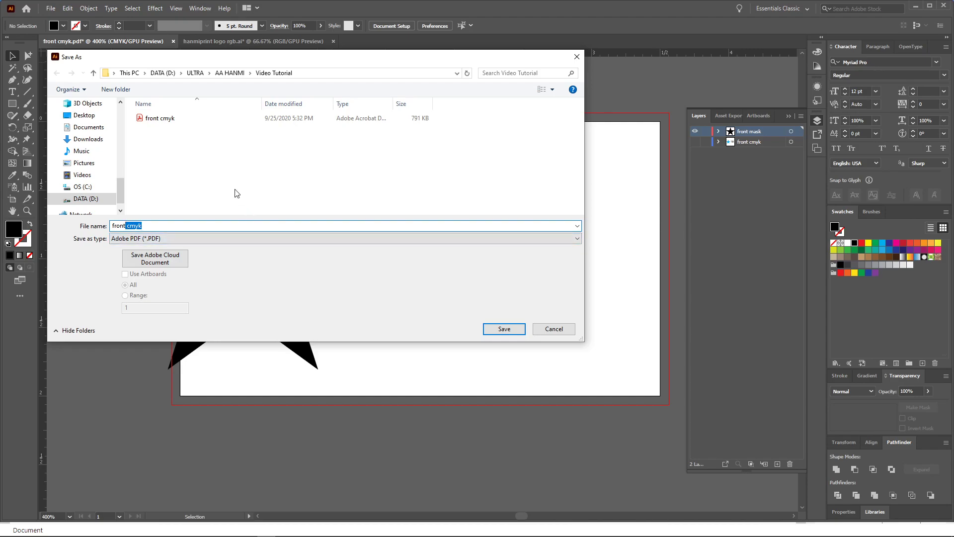
key(BackSpace)
key(BackSpace)
key(BackSpace)
key(BackSpace)
text(nt mask)
click(504, 329)
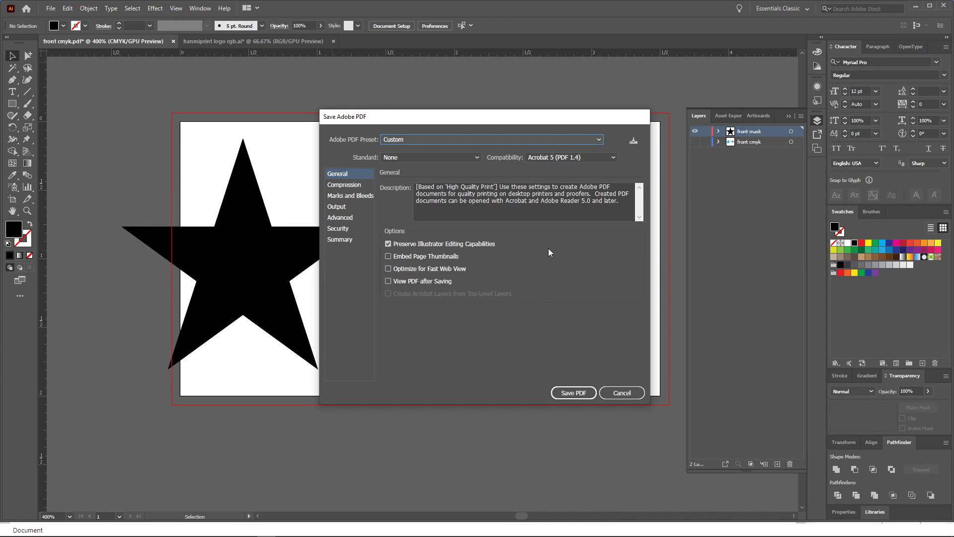
Check the bleed and general options for the front mask PDF and save it with the document bleed settings
click(343, 185)
click(341, 196)
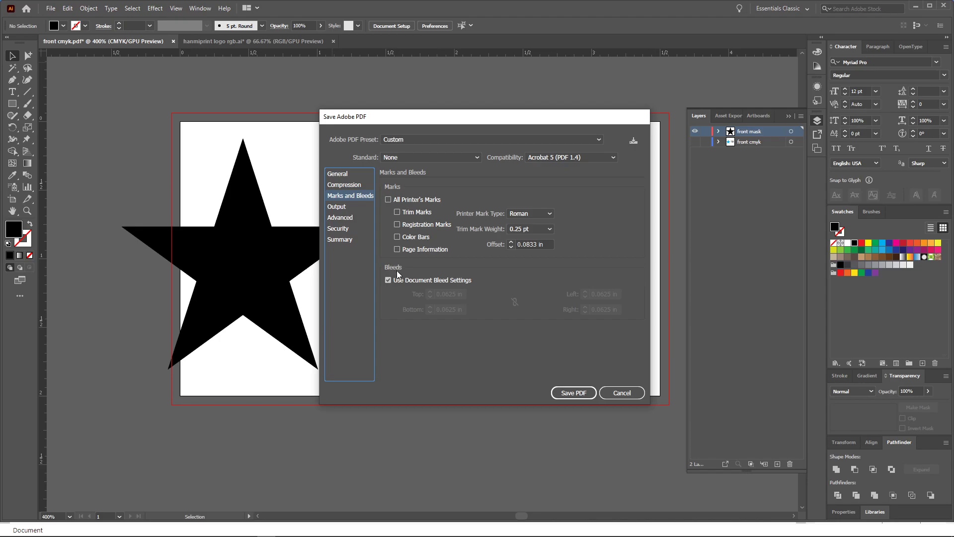
click(344, 173)
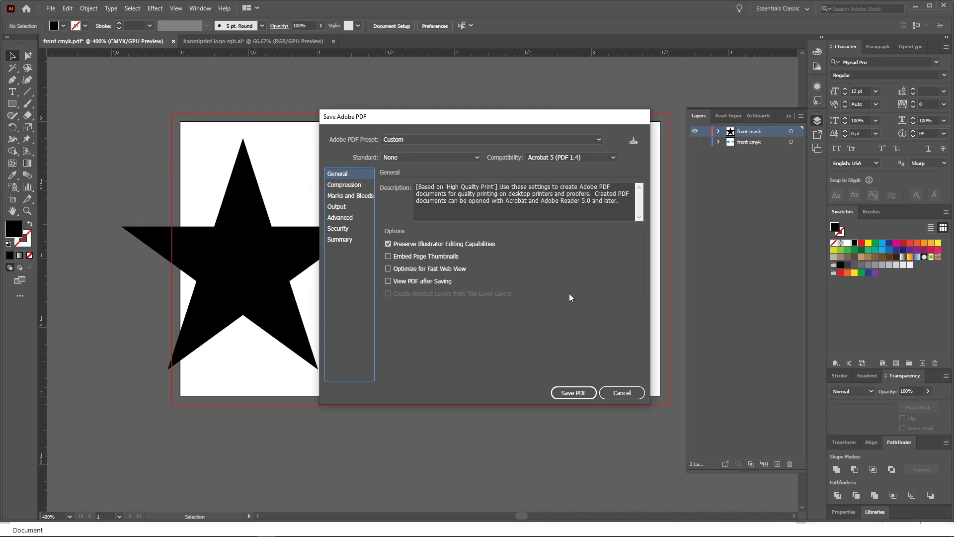
click(571, 393)
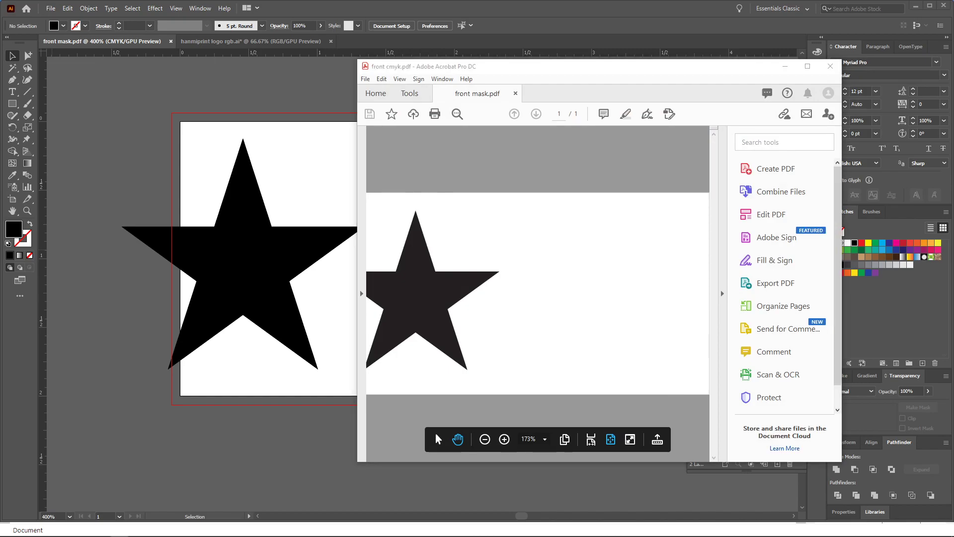
Switch to Adobe Acrobat and compare the star's position in front mask.pdf and front cmyk.pdf
click(482, 94)
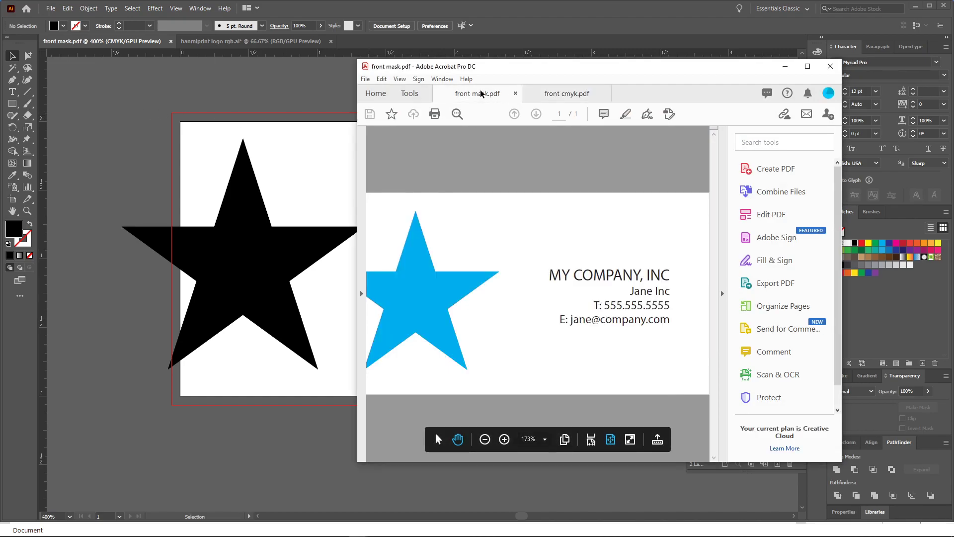
click(549, 94)
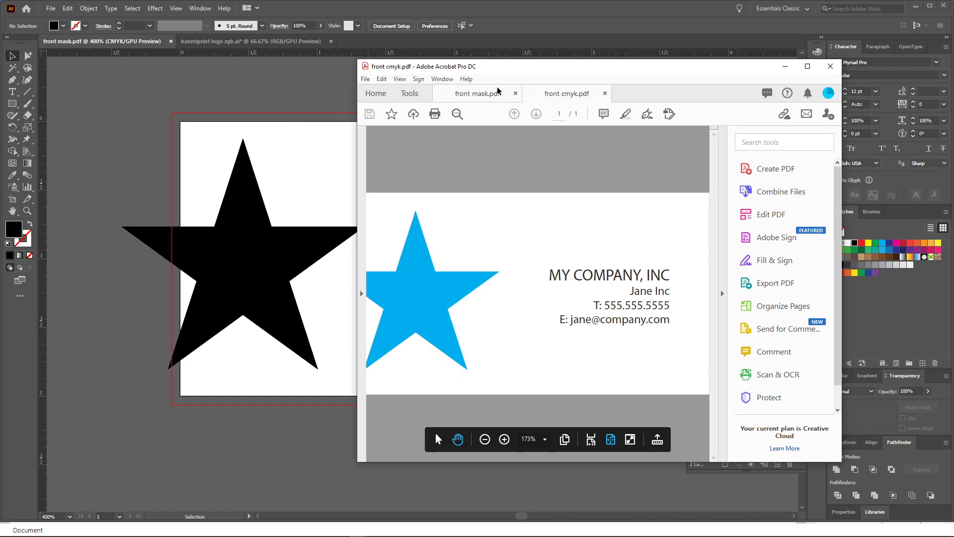
click(467, 94)
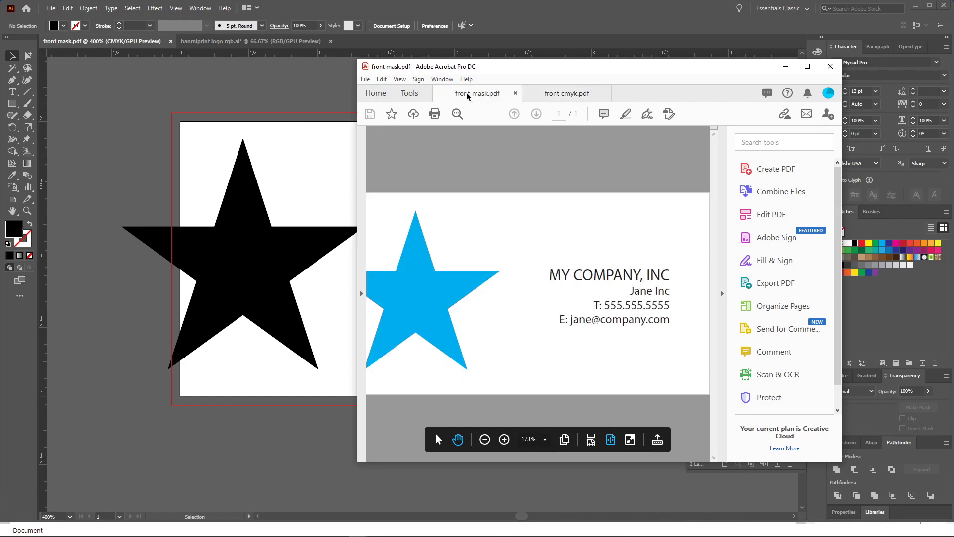
click(565, 95)
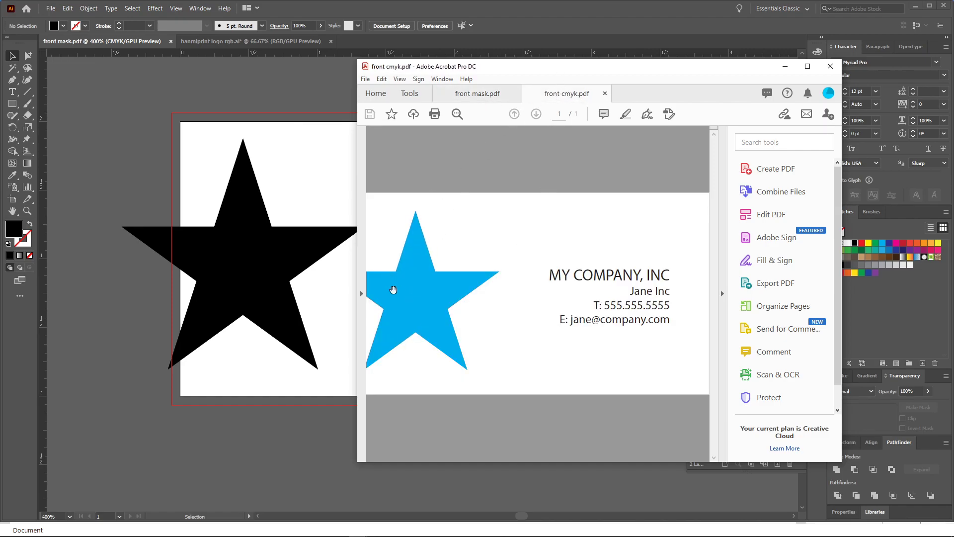
click(479, 95)
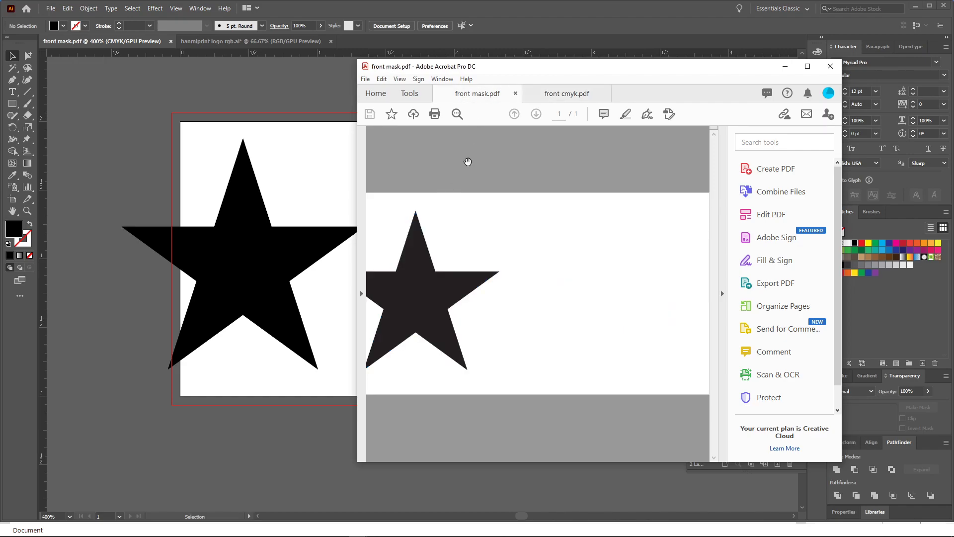
click(554, 92)
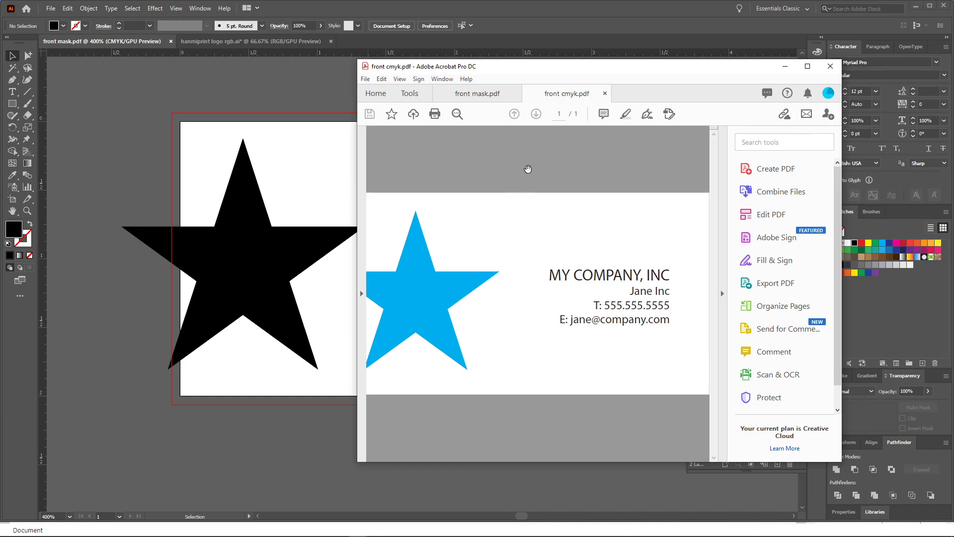
Maximize the Acrobat window, zoom out to 300%, and compare the full cards in both PDFs, ending on front mask.pdf
click(808, 66)
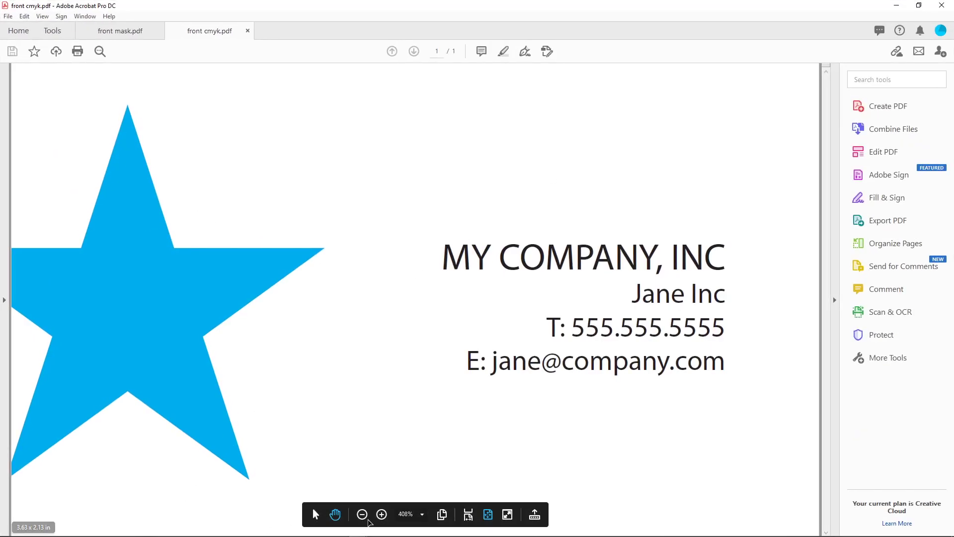
click(362, 515)
click(363, 515)
click(135, 31)
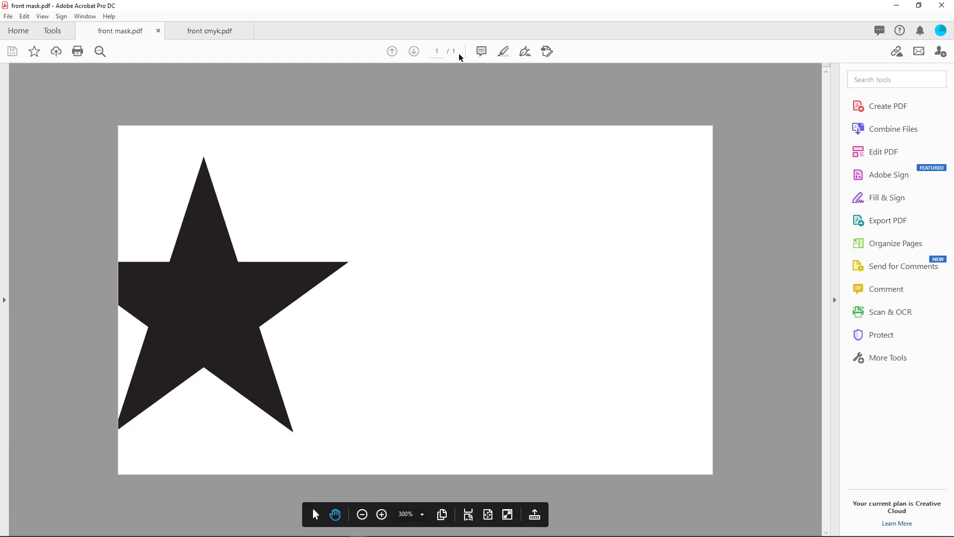
click(209, 30)
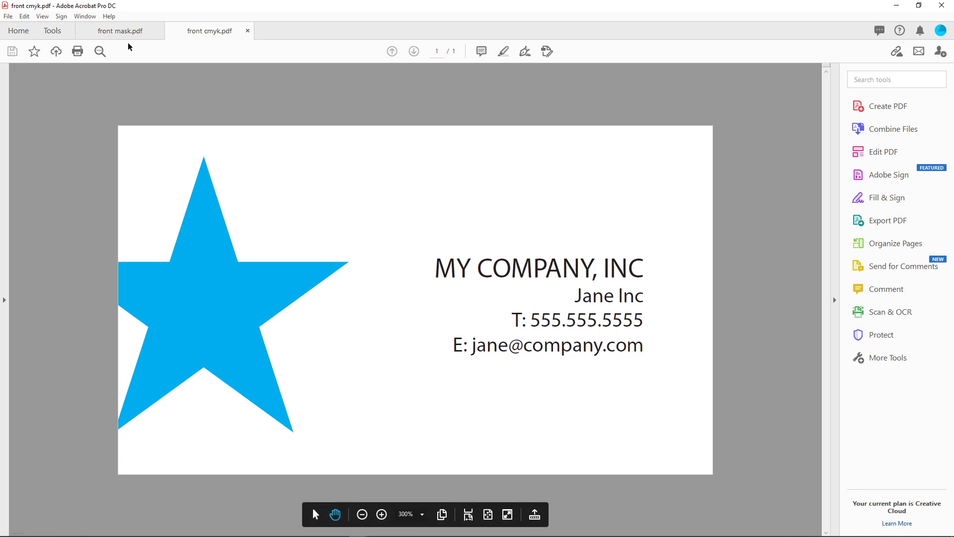
click(119, 30)
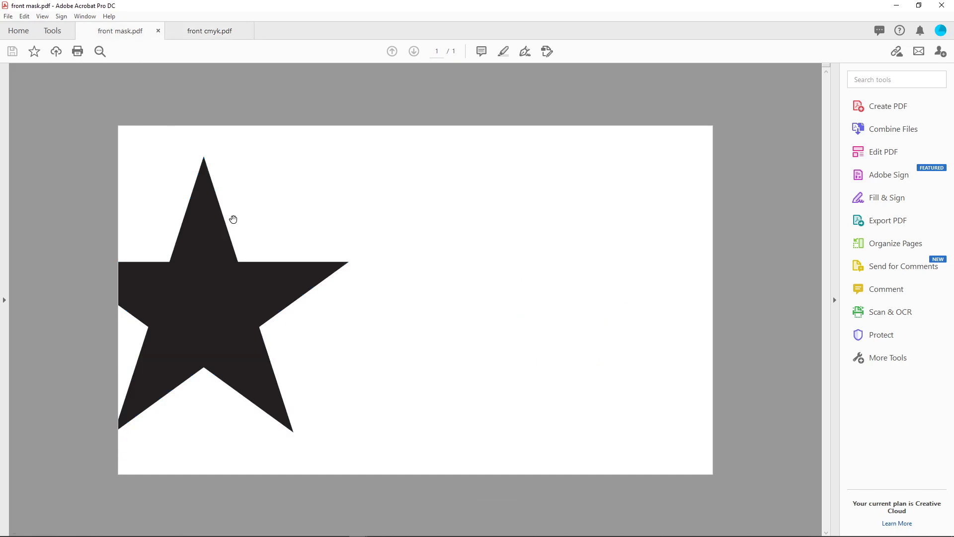